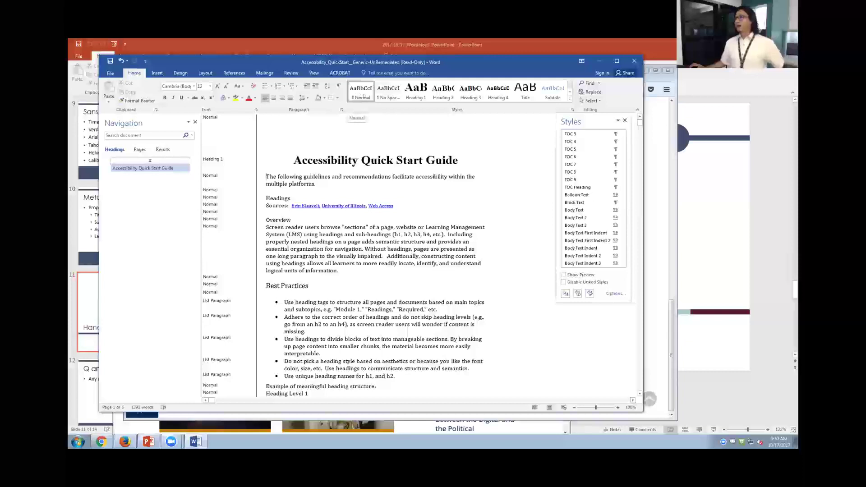
- Select all text in the Normal style throughout the document and apply the Body Text style to it
right_click(363, 94)
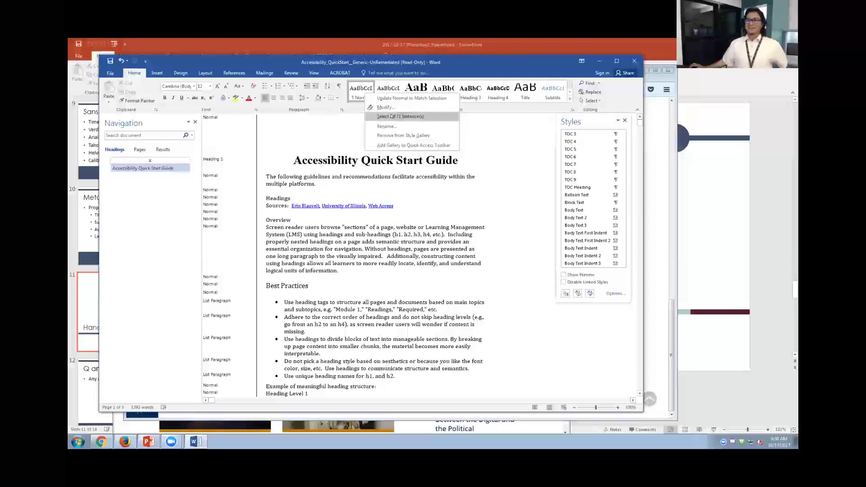
left_click(389, 116)
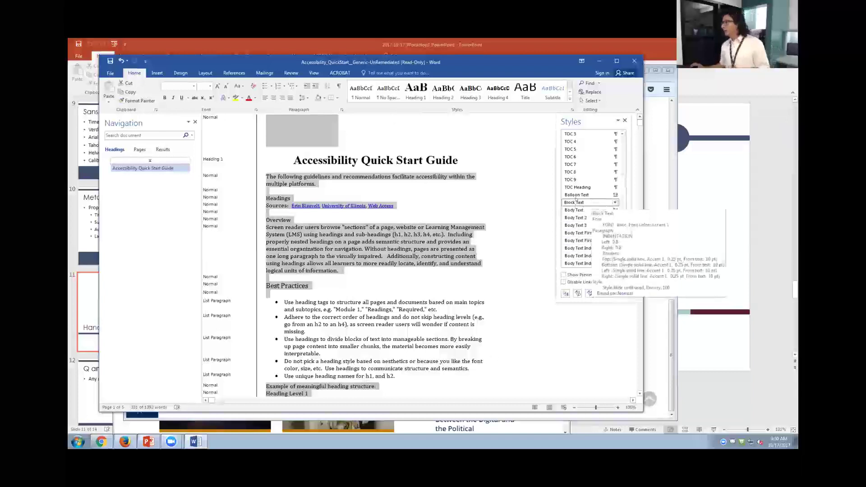
left_click(573, 210)
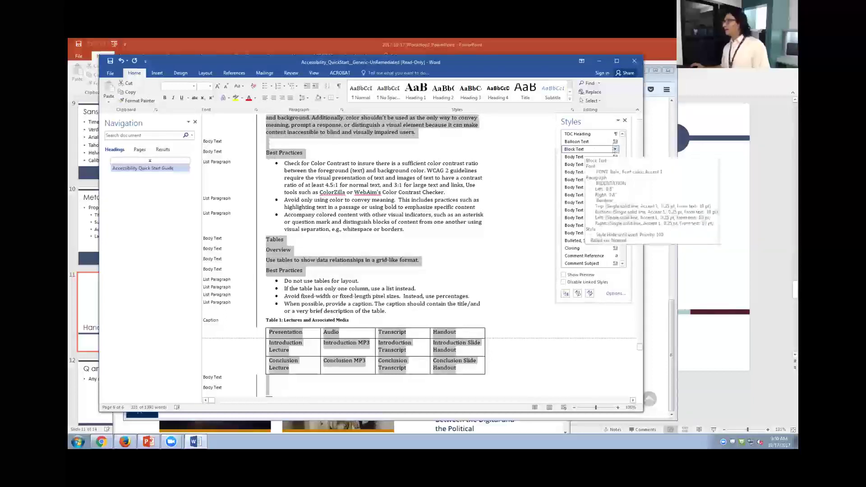
- Modify the Block Text style to use non-italic Calibri in black (Text 1)
left_click(614, 150)
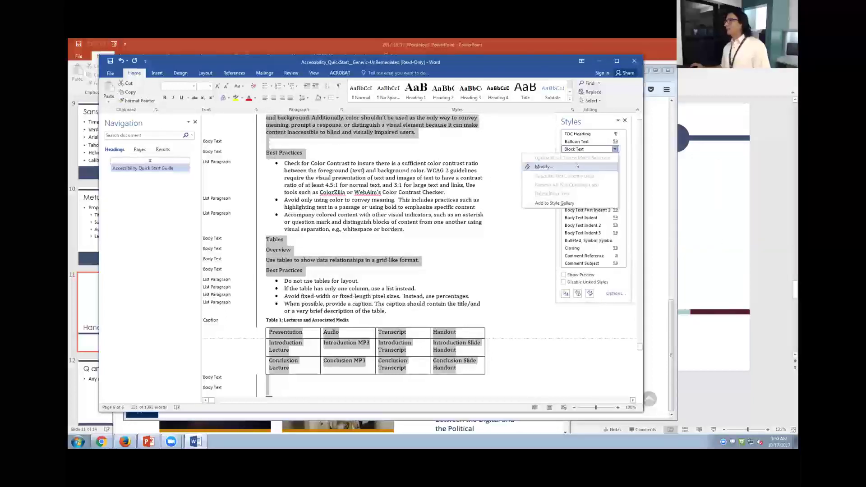
left_click(543, 166)
left_click(297, 197)
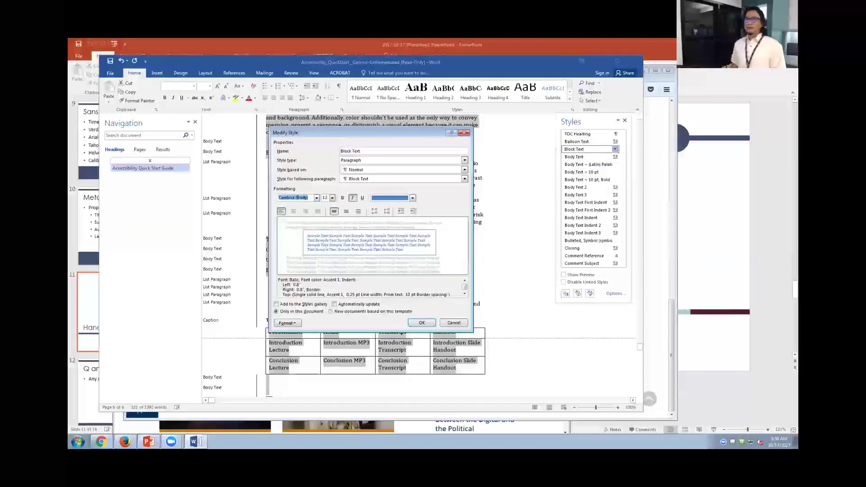
key("Up")
type("Calibri")
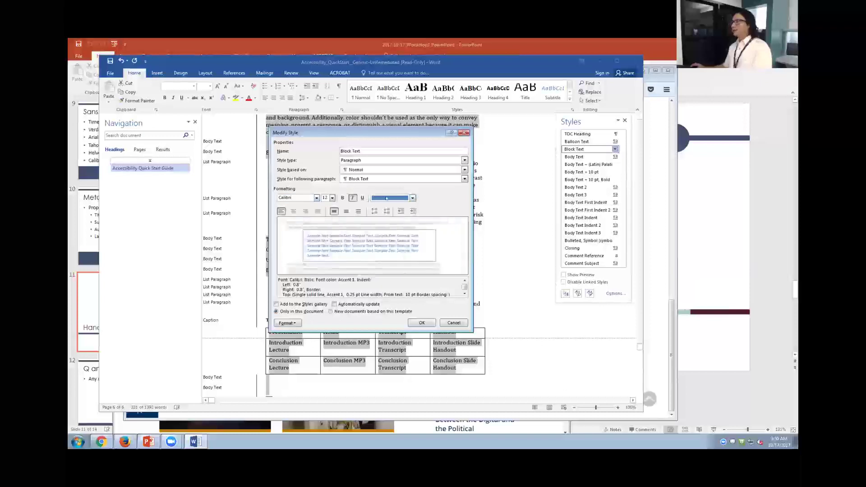
left_click(412, 198)
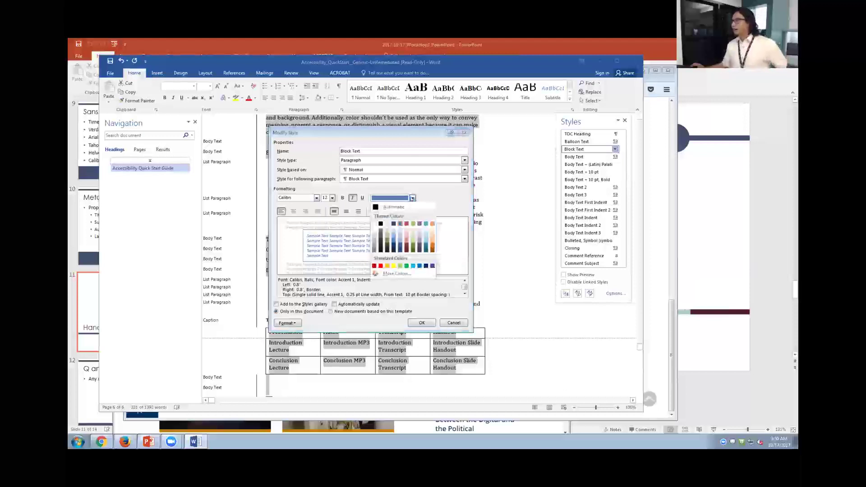
left_click(380, 224)
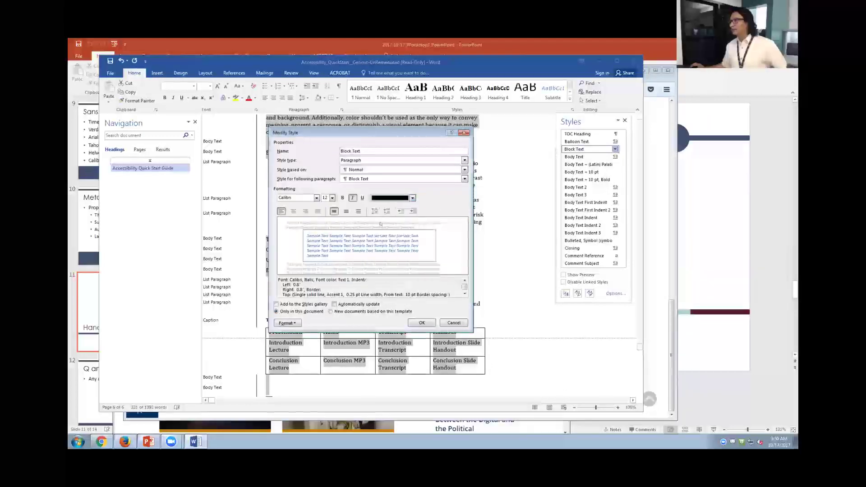
left_click(352, 199)
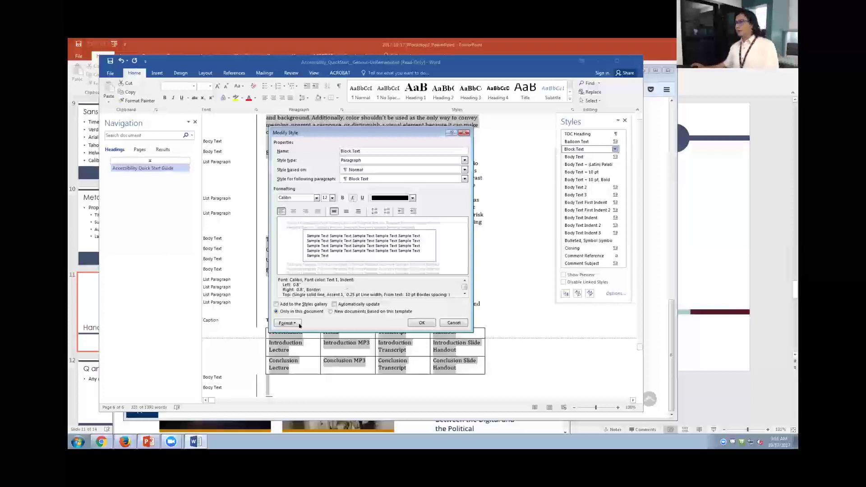
- Set the left and right indentation in the Block Text style's paragraph settings to 0"
left_click(294, 323)
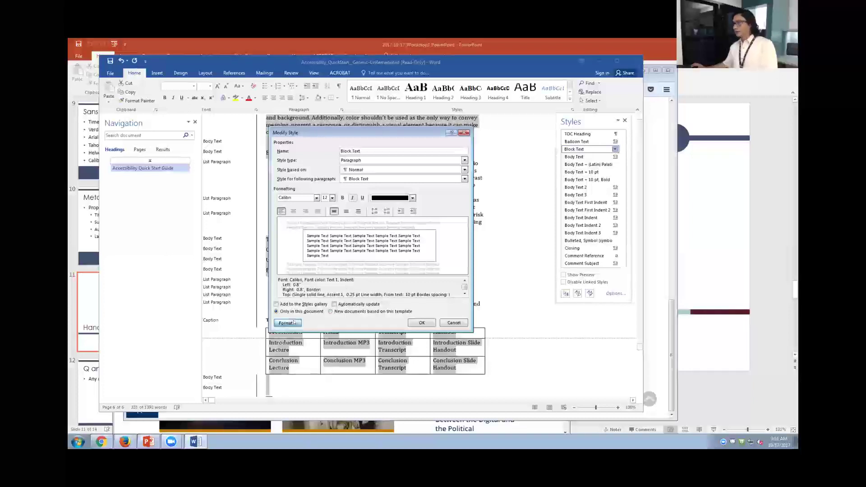
left_click(296, 345)
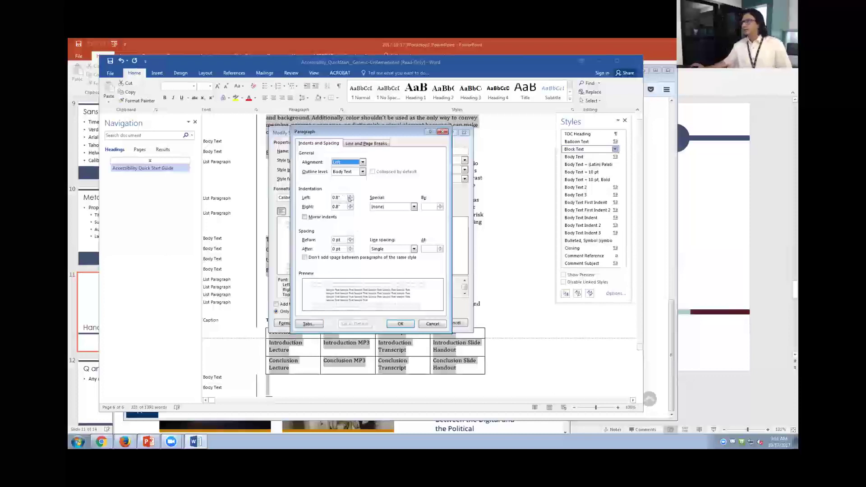
left_click(350, 200)
left_click(350, 200)
left_click(349, 200)
left_click(350, 200)
left_click(349, 199)
left_click(350, 200)
left_click(350, 200)
left_click(350, 208)
left_click(350, 208)
left_click(350, 208)
left_click(350, 208)
left_click(350, 207)
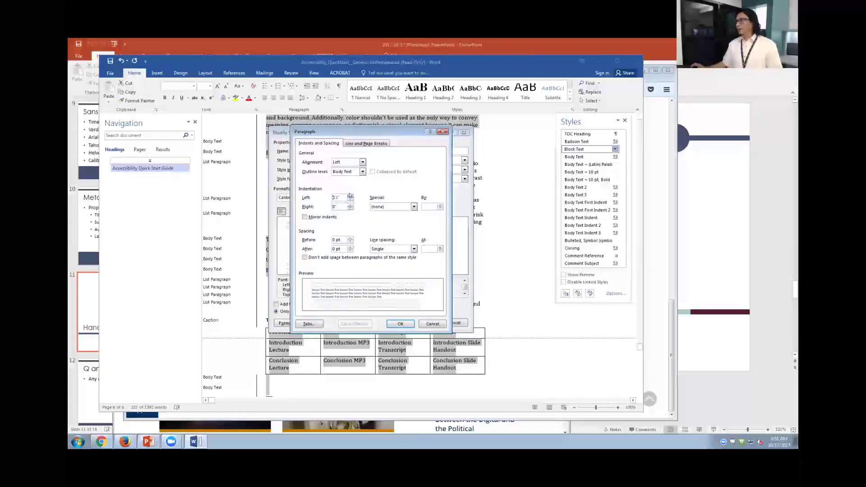
left_click(350, 195)
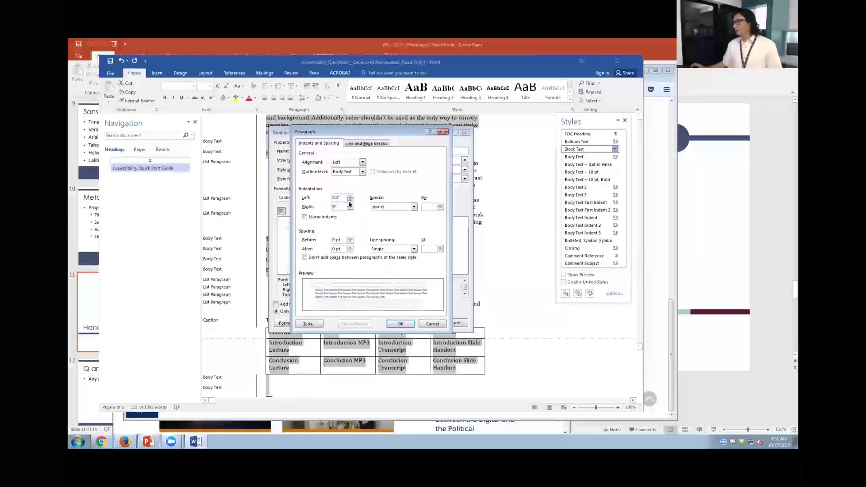
left_click(349, 200)
left_click(350, 200)
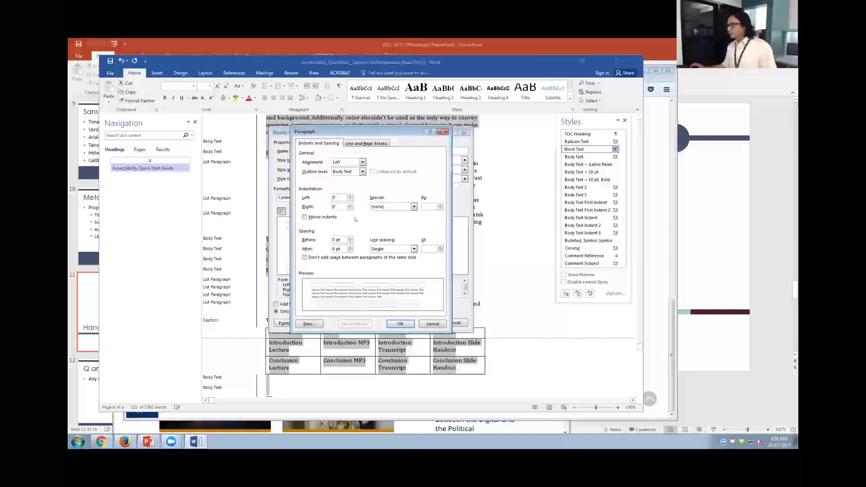
- Give the Block Text style a first-line indent of 0.1" and save the style changes
left_click(413, 207)
left_click(409, 218)
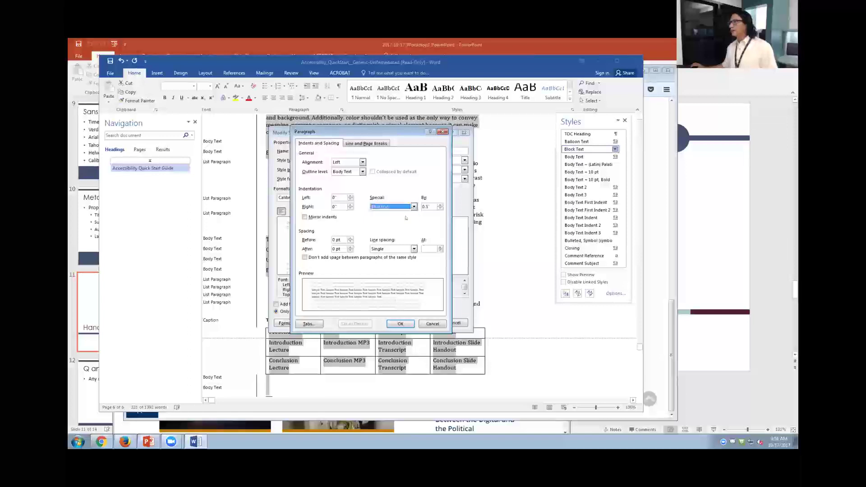
left_click(440, 208)
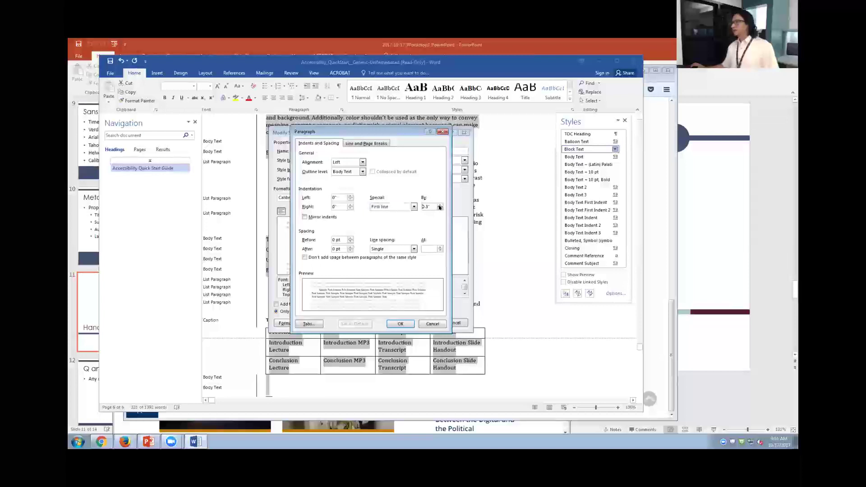
left_click(439, 208)
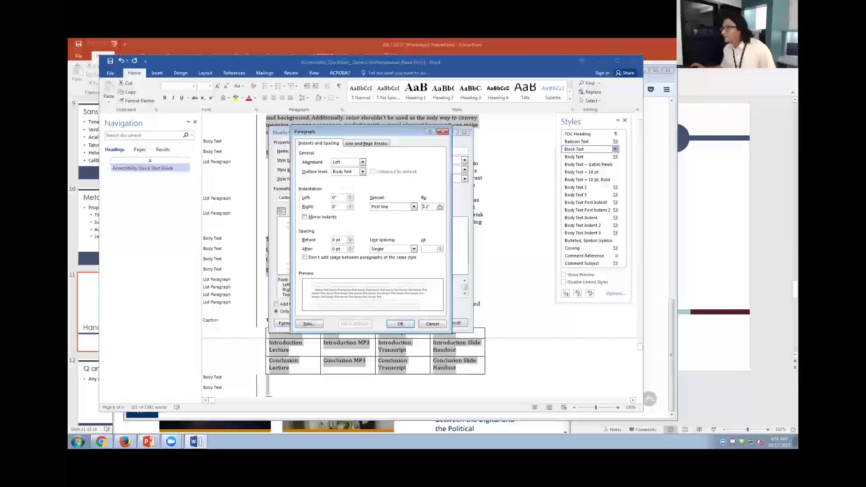
left_click(439, 207)
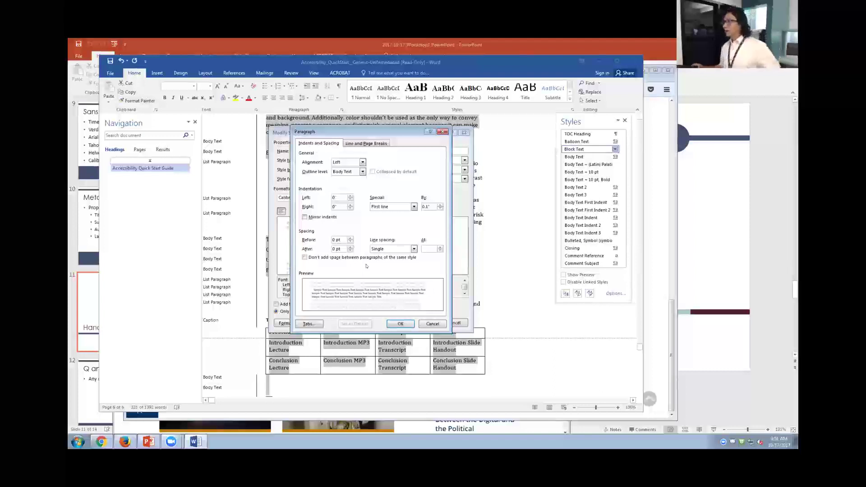
left_click(400, 324)
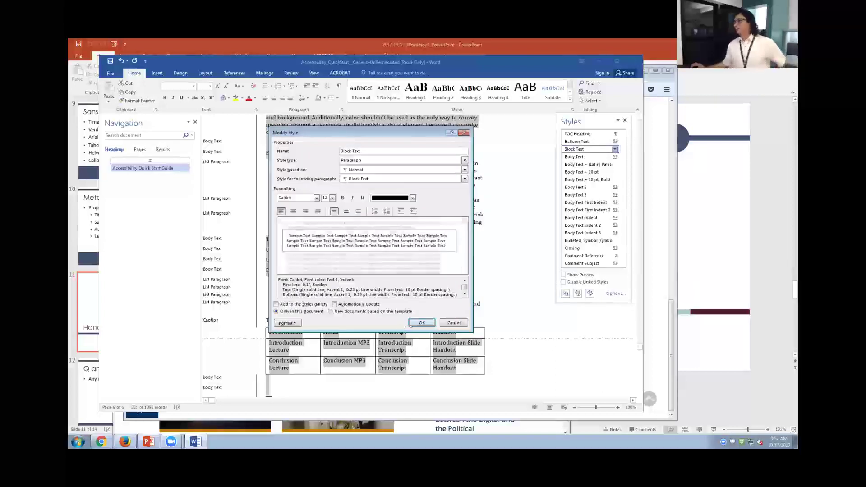
left_click(415, 322)
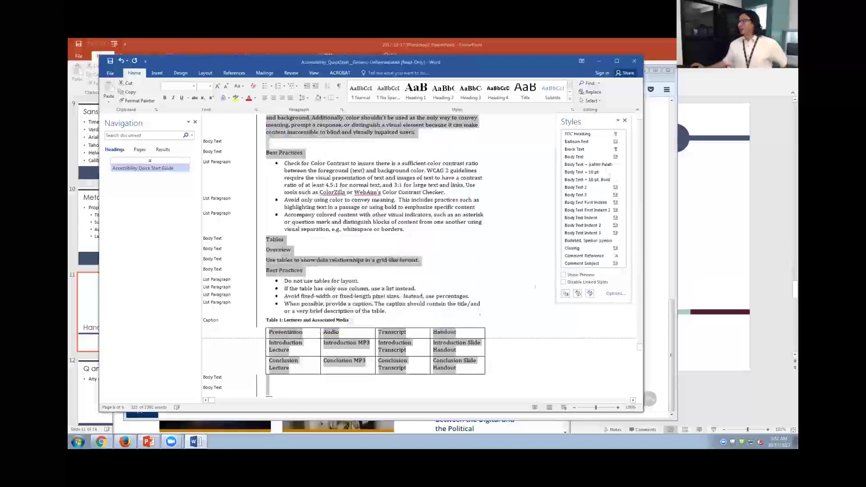
- Deselect the text and change the Body Text style's font to Calibri
left_click(303, 270)
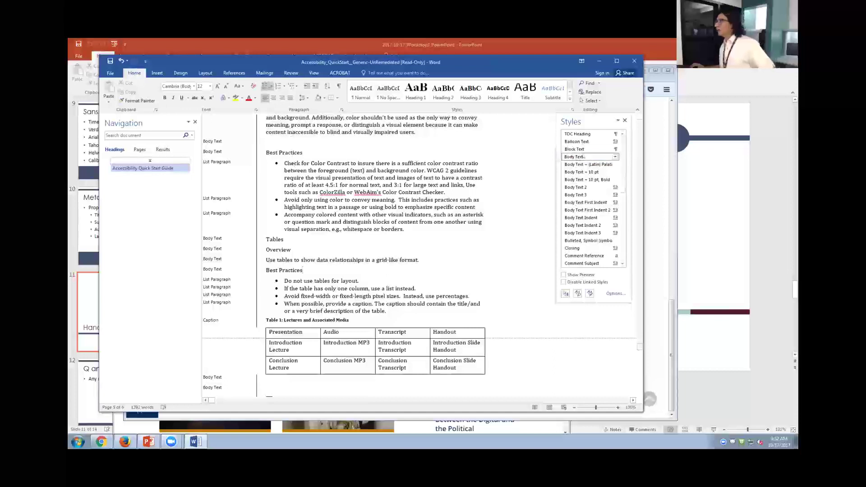
mouse_move(583, 157)
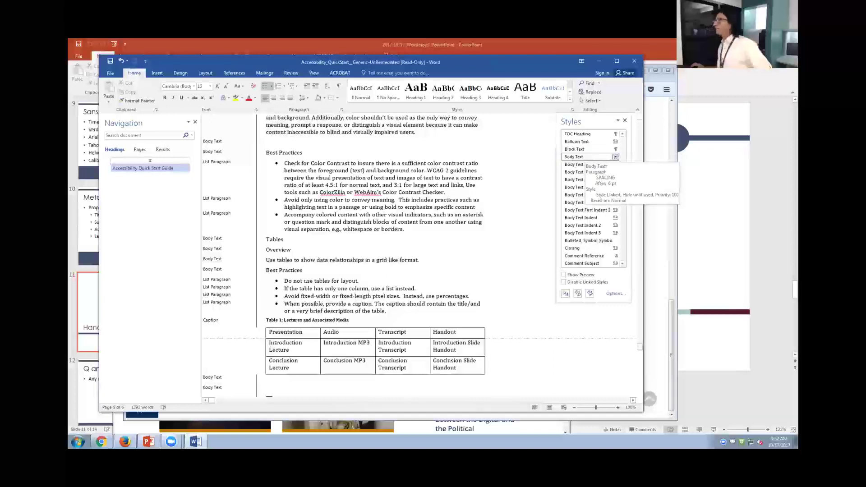
left_click(614, 156)
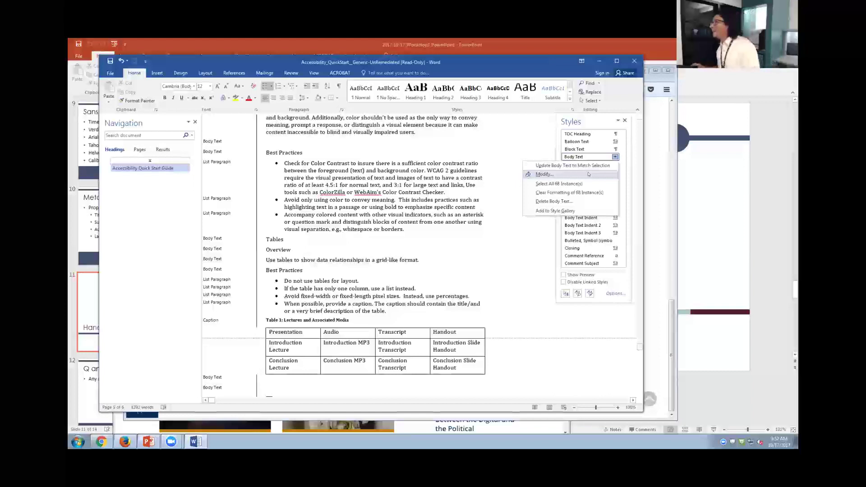
left_click(589, 174)
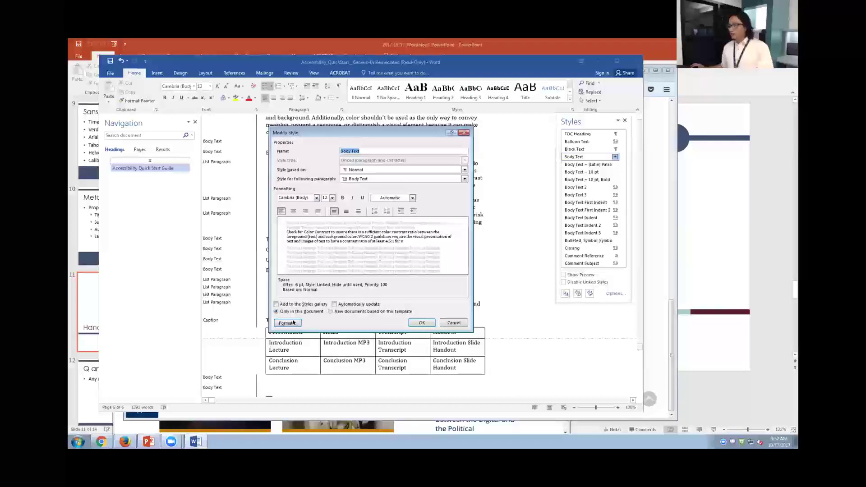
left_click_drag(296, 198, 272, 198)
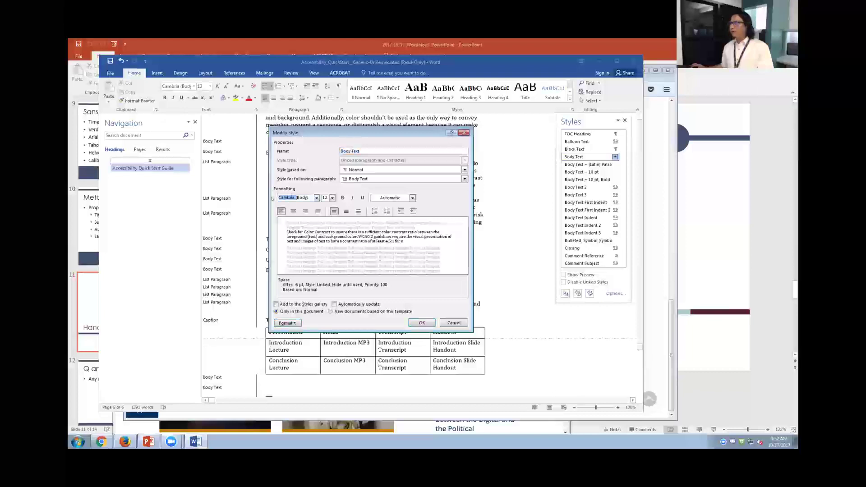
type("calibri")
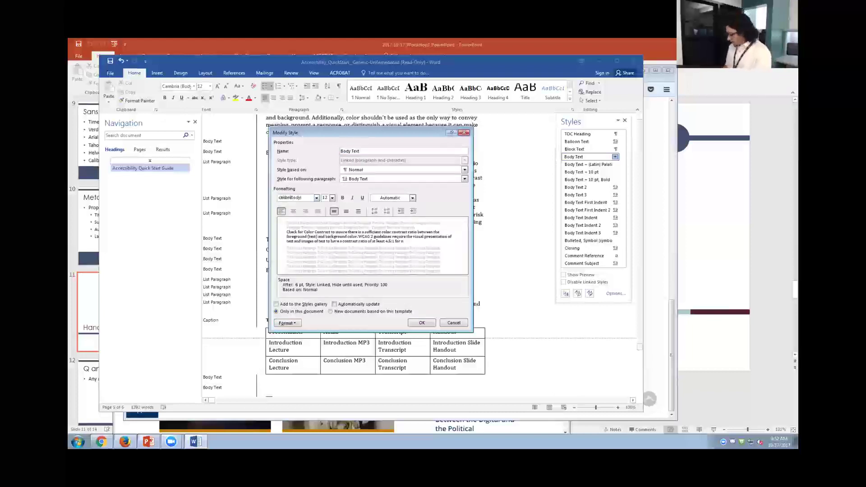
key("BackSpace")
key("BackSpace")
key("BackSpace")
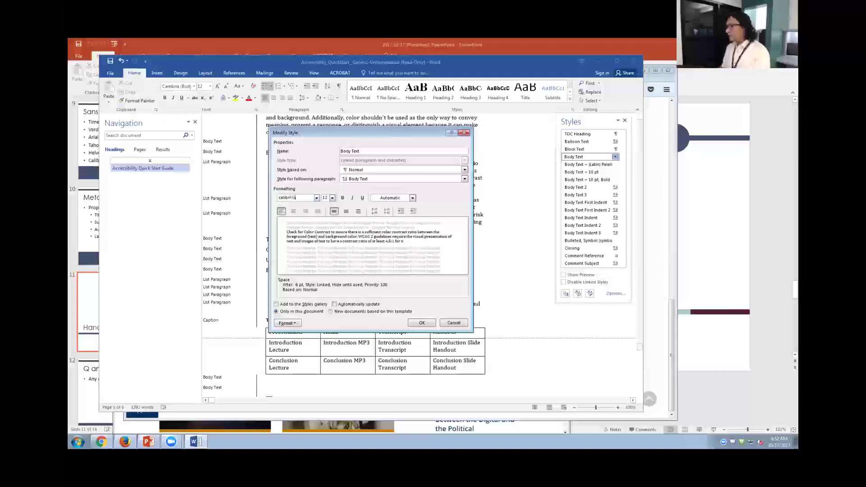
key("BackSpace")
key("BackSpace")
key("BackSpace")
key("BackSpace")
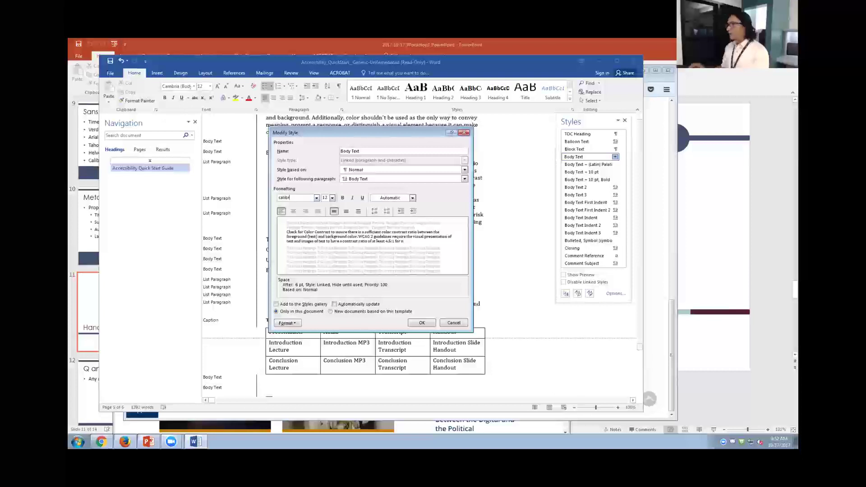
type("i")
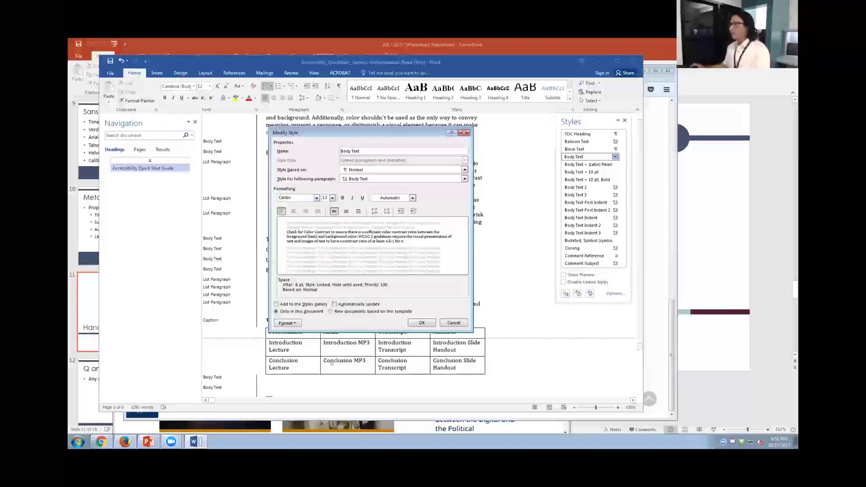
- Set a first-line indent of 0.1" in the Body Text style's paragraph settings
left_click(285, 323)
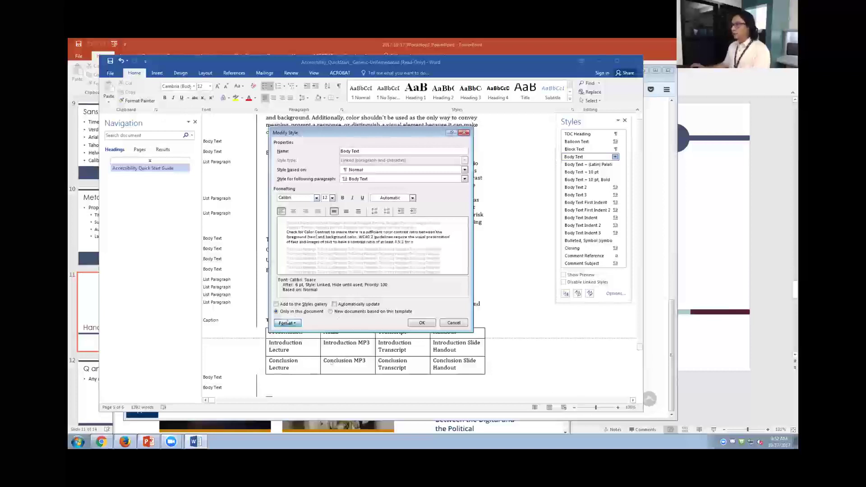
left_click(298, 341)
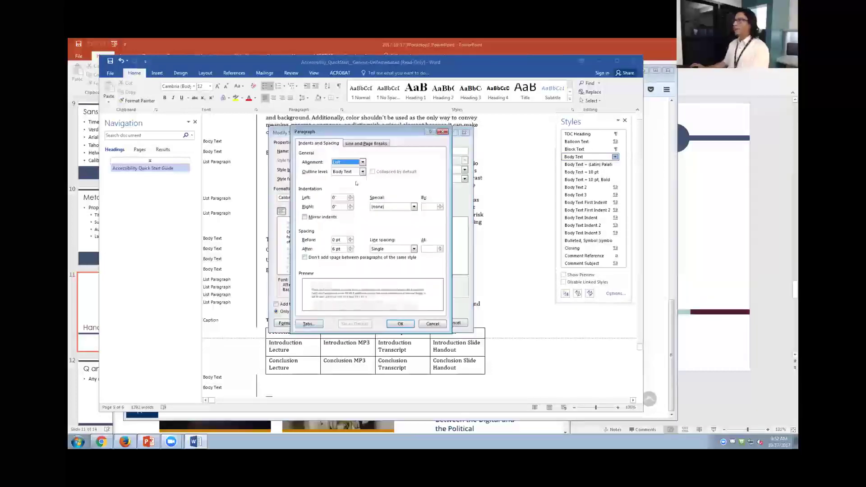
left_click(392, 206)
left_click(406, 218)
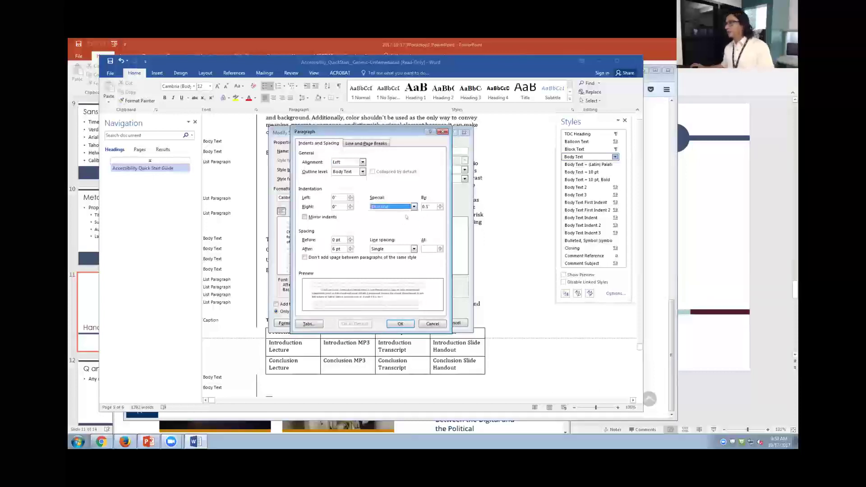
left_click(439, 208)
left_click(440, 207)
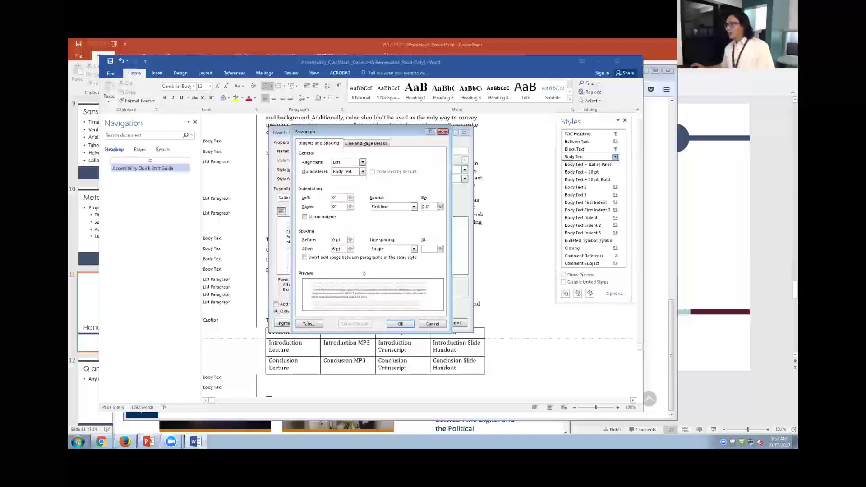
- Set the Body Text style's spacing after to 12 pt, suppress space between paragraphs of the same style, and save the style
left_click(350, 247)
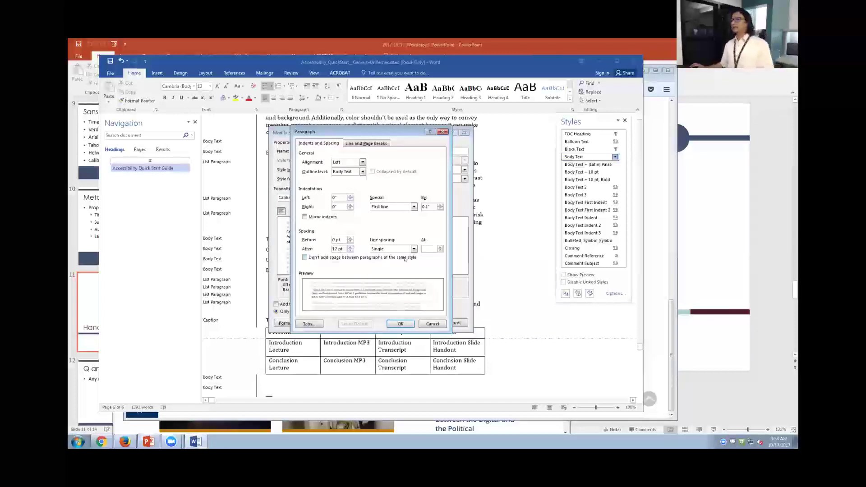
left_click(304, 257)
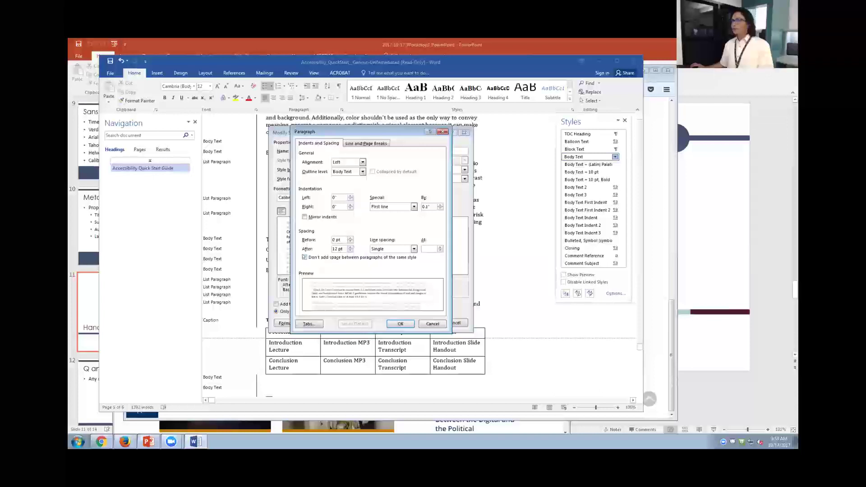
left_click(304, 256)
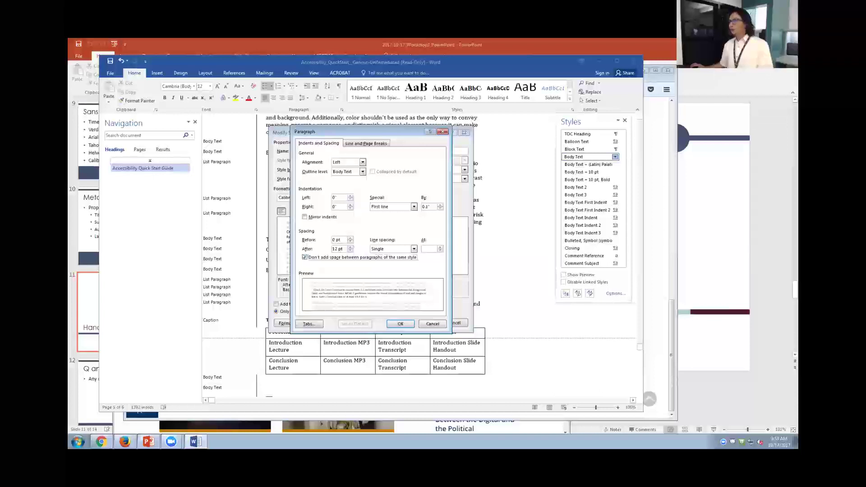
left_click(399, 323)
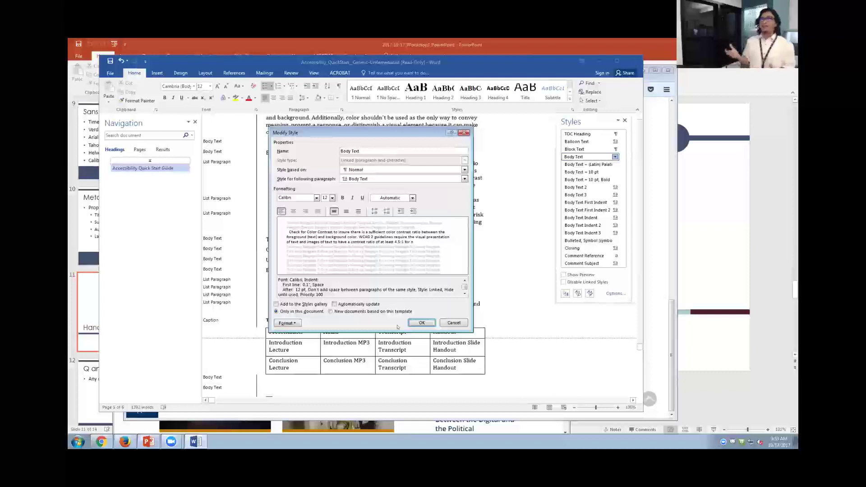
left_click(421, 323)
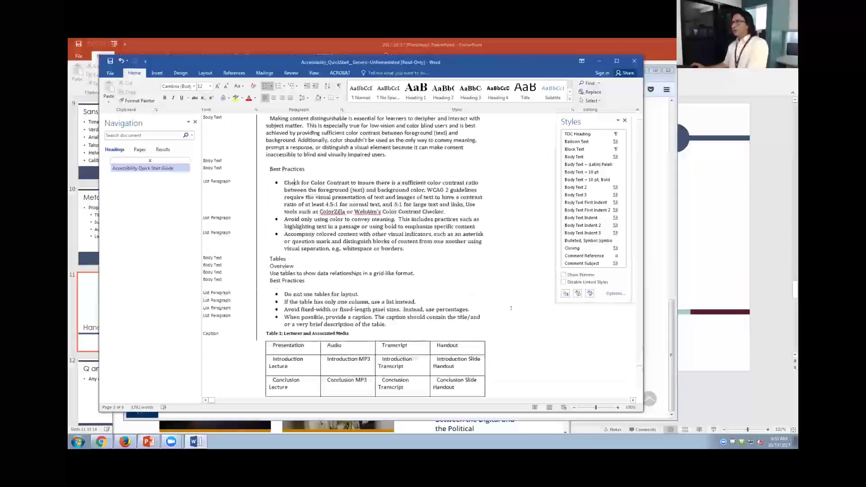
- Review the document from the title through the Links section, checking the body text formatting and the section titles' styles
scroll(511, 308, "down", 15)
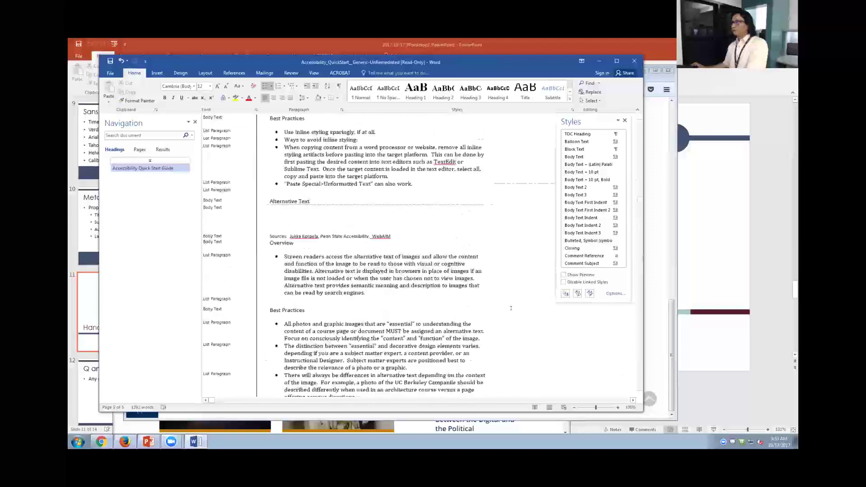
left_click_drag(638, 181, 639, 121)
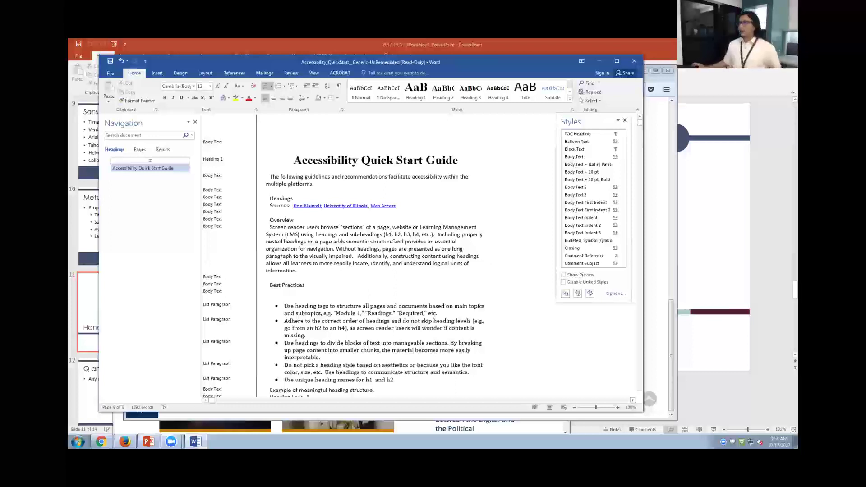
left_click(292, 160)
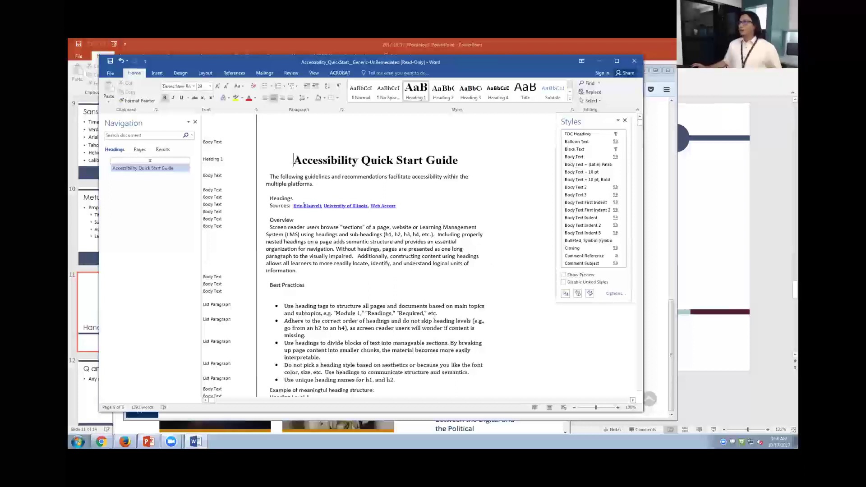
scroll(412, 322, "down", 15)
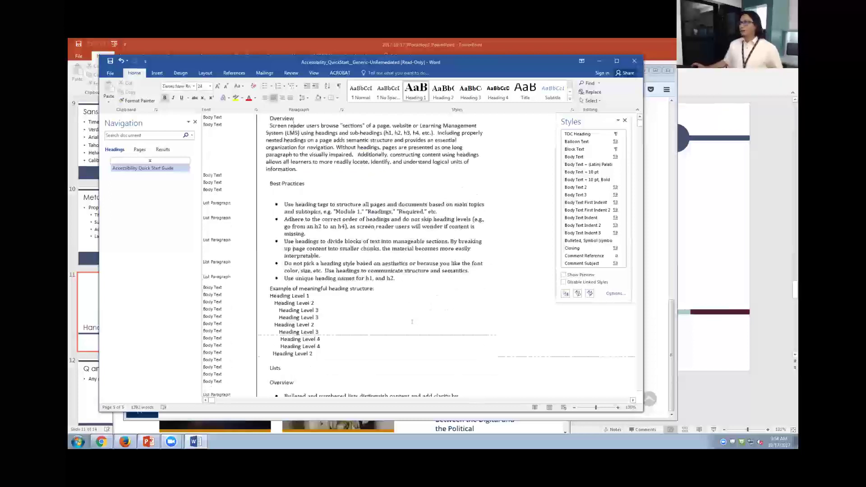
scroll(411, 322, "down", 15)
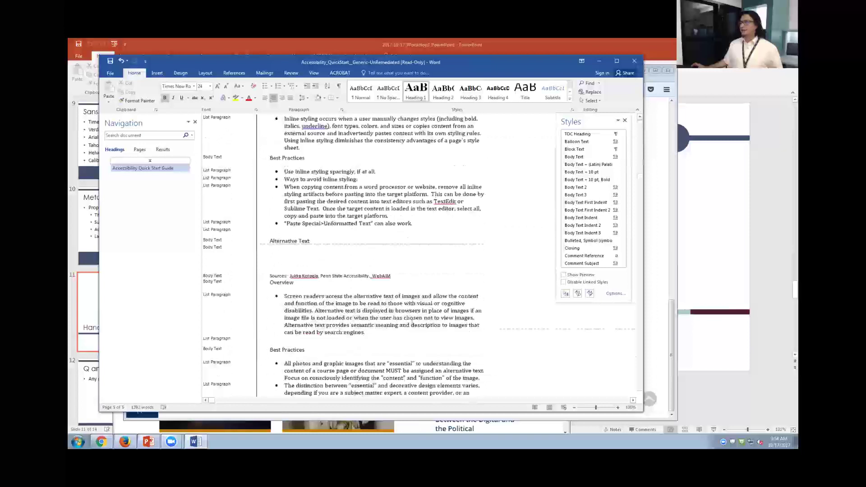
scroll(412, 321, "down", 15)
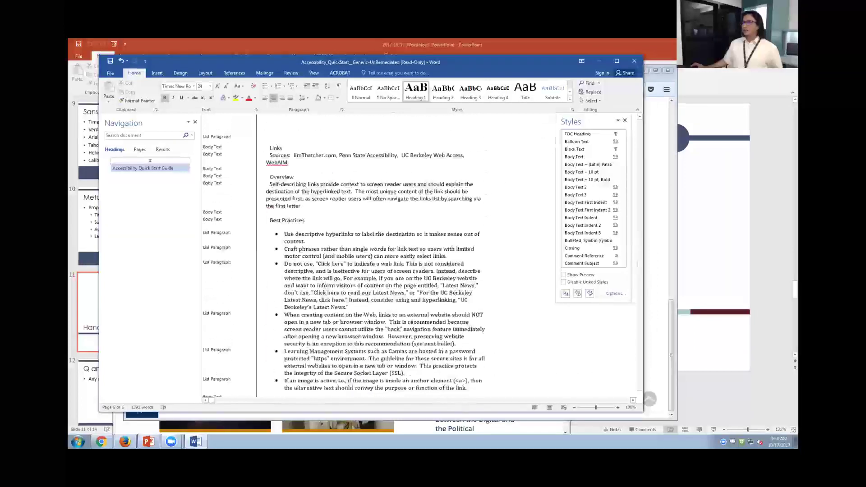
scroll(412, 322, "up", 15)
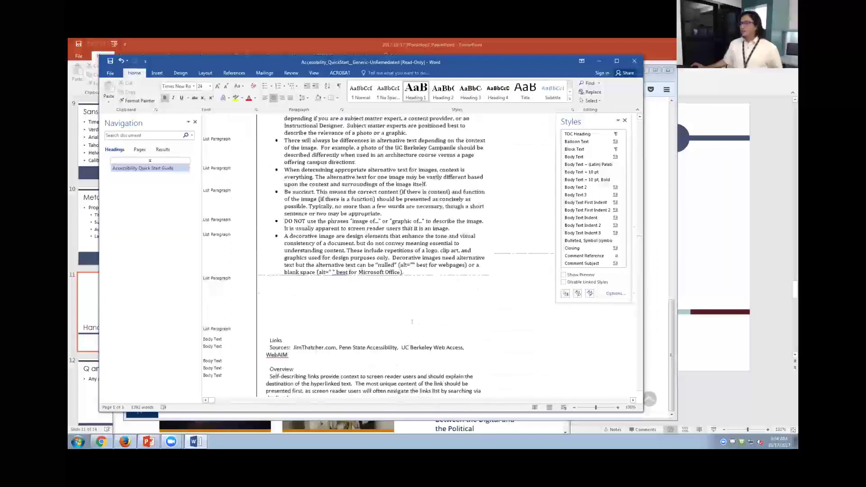
scroll(412, 322, "up", 12)
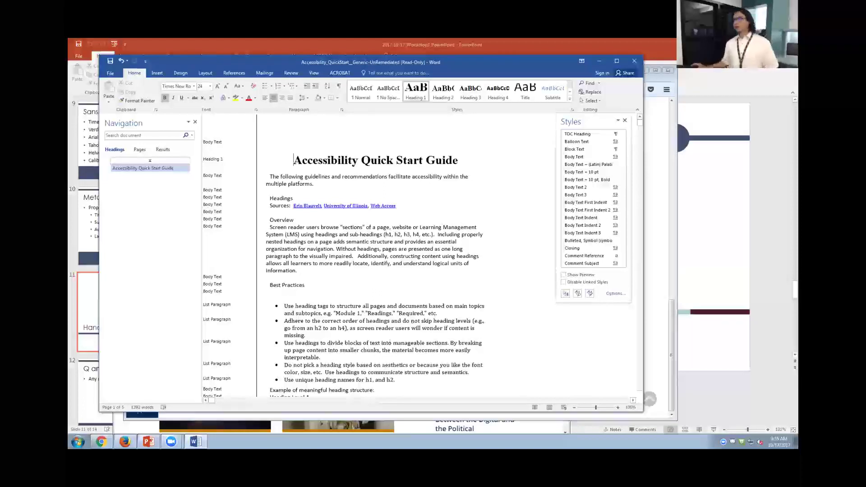
- Apply the Heading 2 style to the "Headings" line below the introduction
left_click(266, 195)
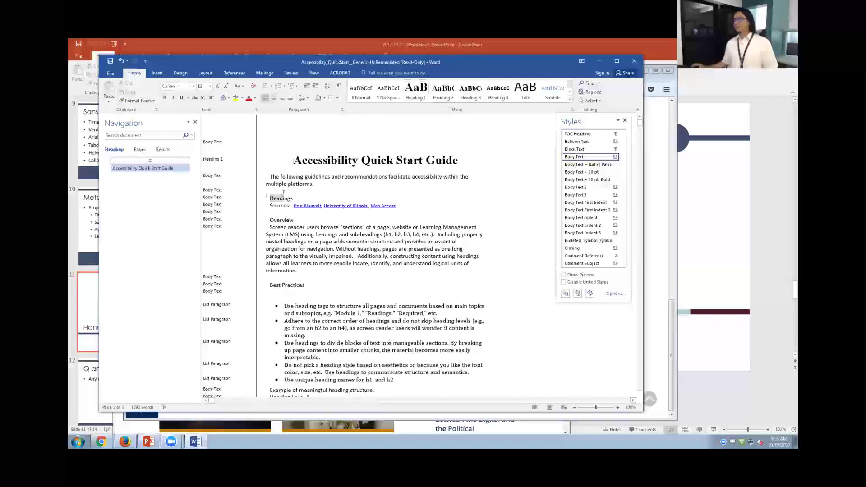
left_click_drag(294, 198, 294, 199)
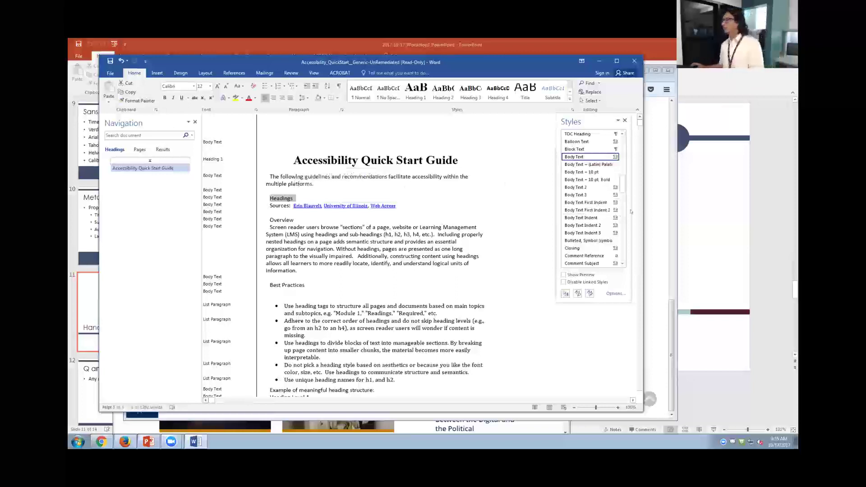
left_click(305, 201)
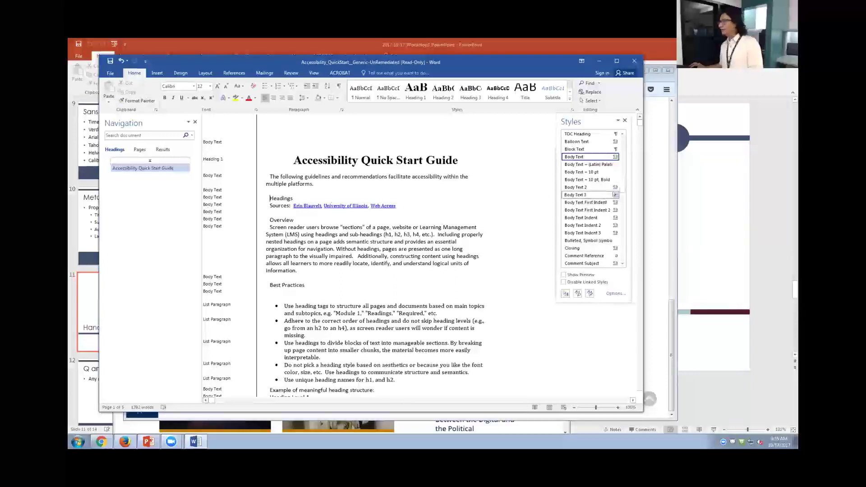
left_click_drag(619, 182, 613, 262)
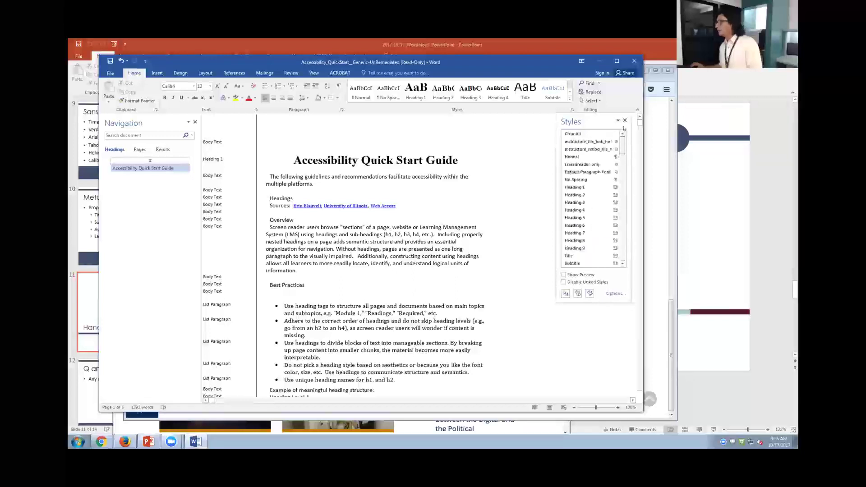
mouse_move(574, 195)
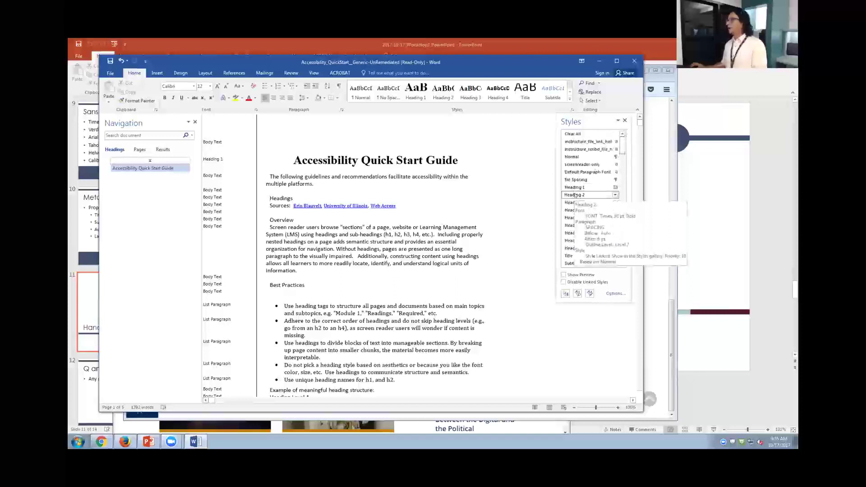
left_click(576, 195)
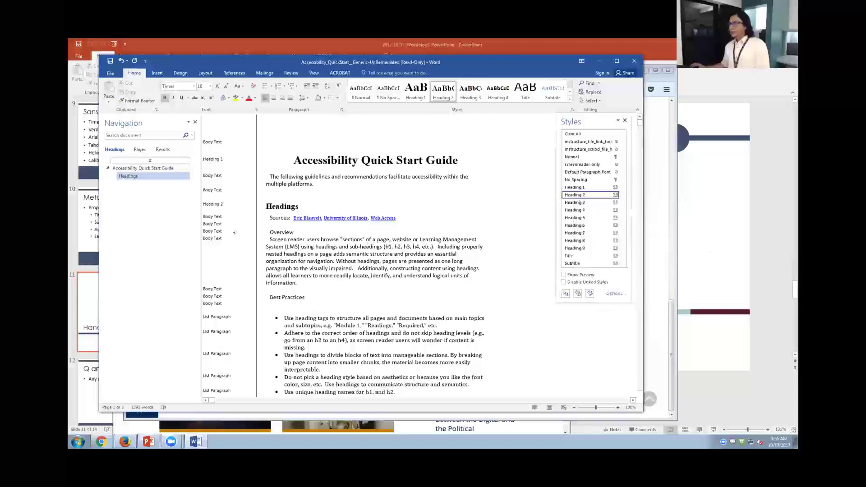
- Apply the Heading 3 style to "Overview" in the Headings section and remove the empty paragraph above it
left_click(268, 231)
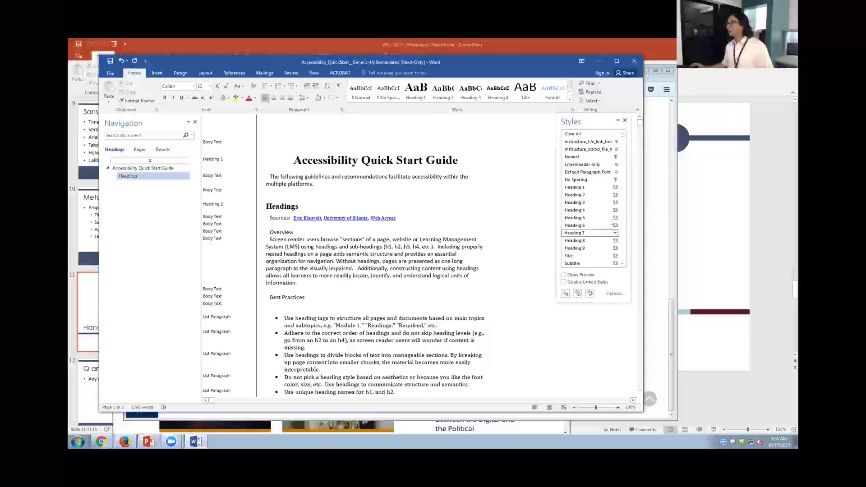
left_click(574, 203)
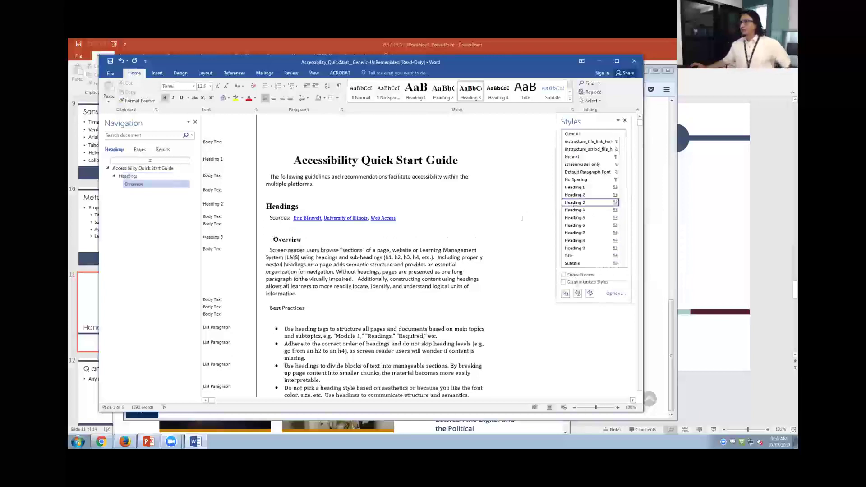
left_click(305, 223)
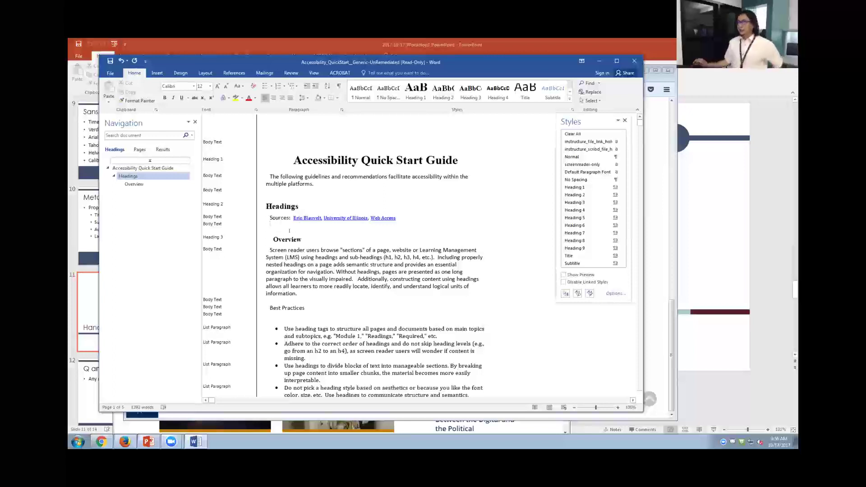
key("BackSpace")
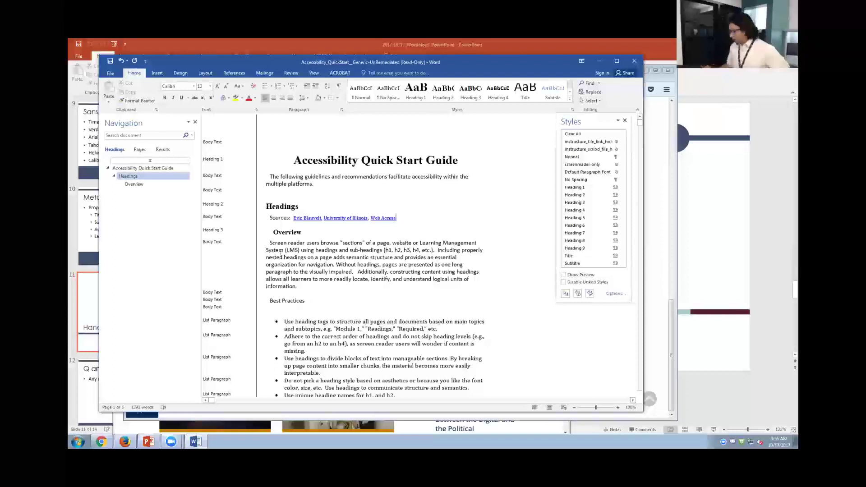
- Remove the empty paragraph above "Best Practices" in the Headings section and apply the Heading 3 style to that line
key("Down")
key("Down")
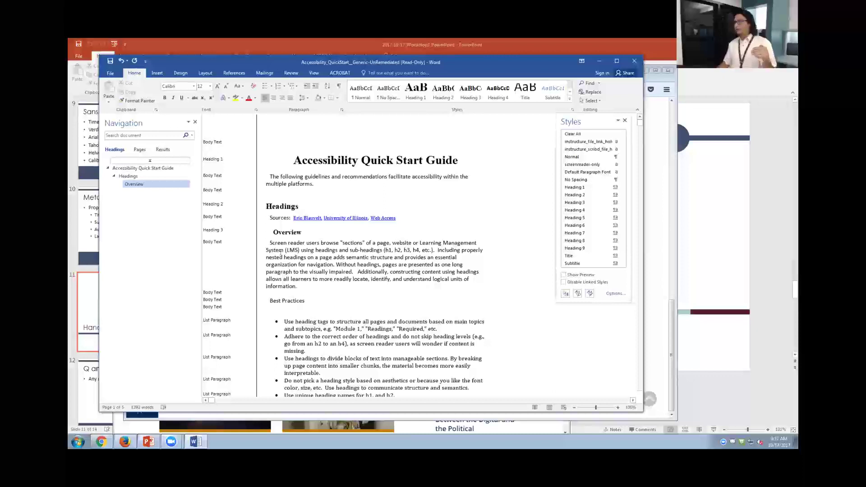
key("BackSpace")
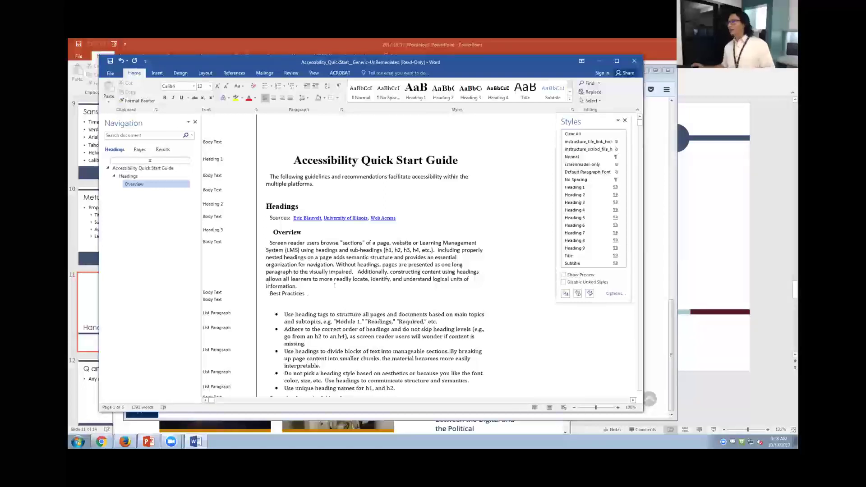
left_click(576, 202)
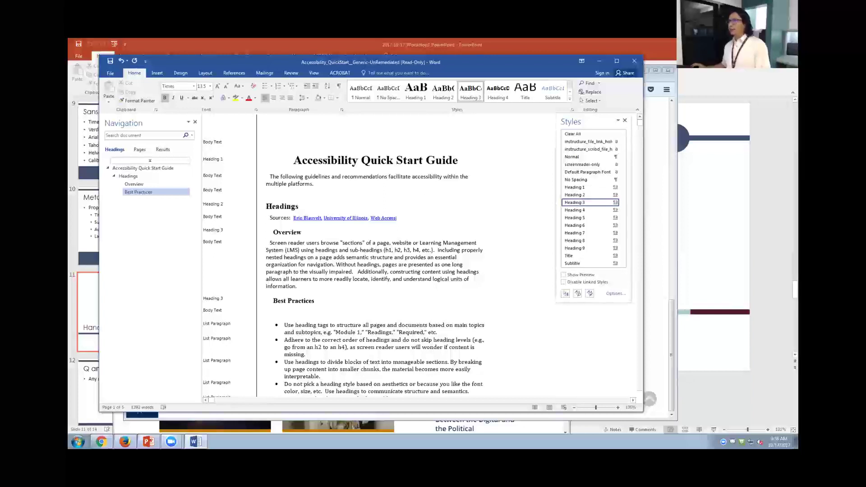
- Apply the Hyperlink style to the "Web Access" link in the Headings section's Sources line
left_click(395, 217)
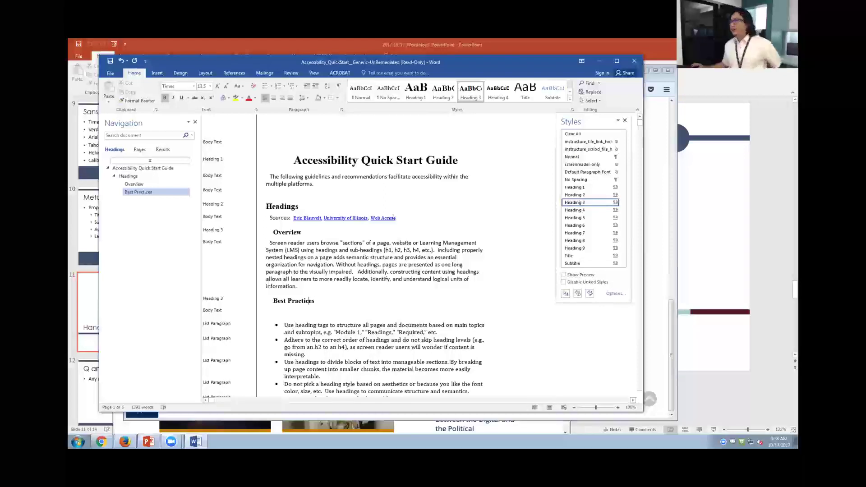
left_click_drag(395, 217, 369, 218)
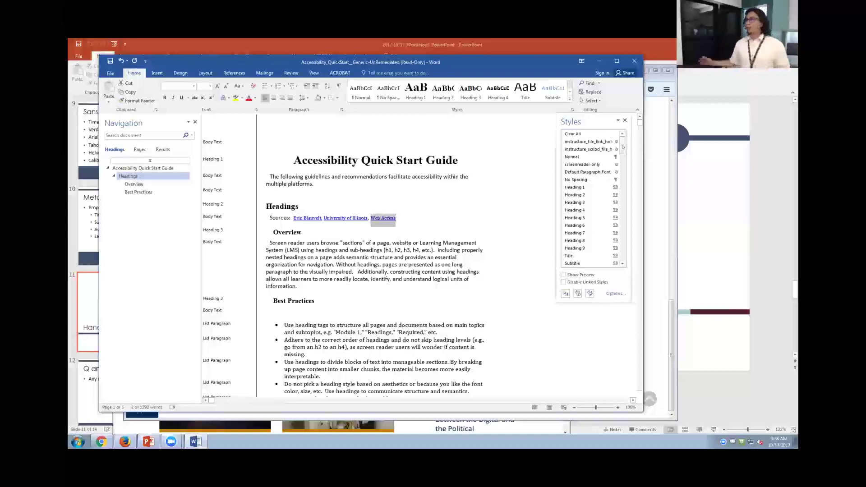
left_click_drag(623, 146, 612, 211)
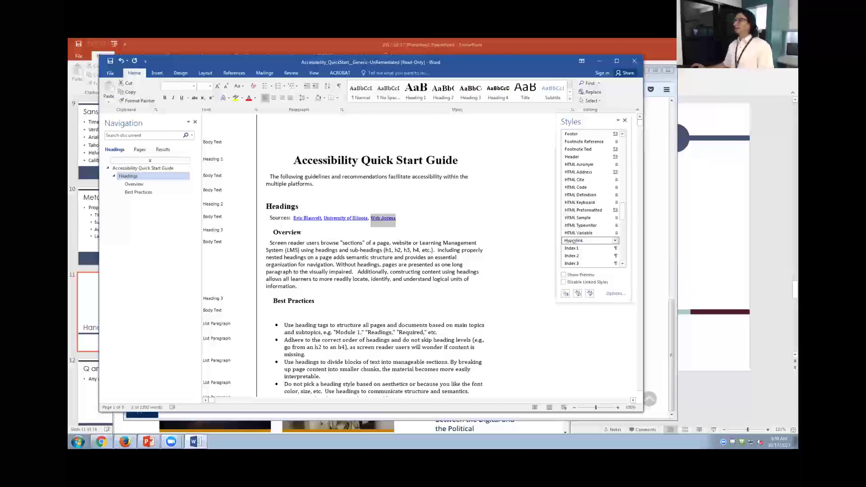
mouse_move(573, 241)
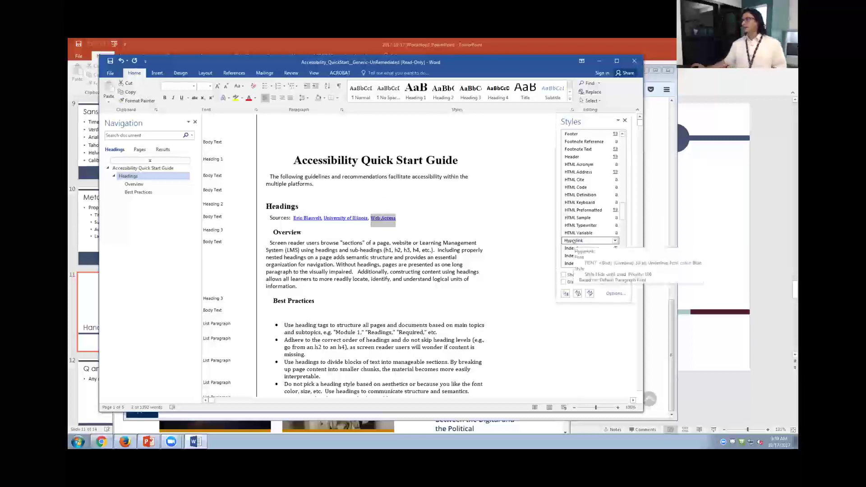
left_click(573, 241)
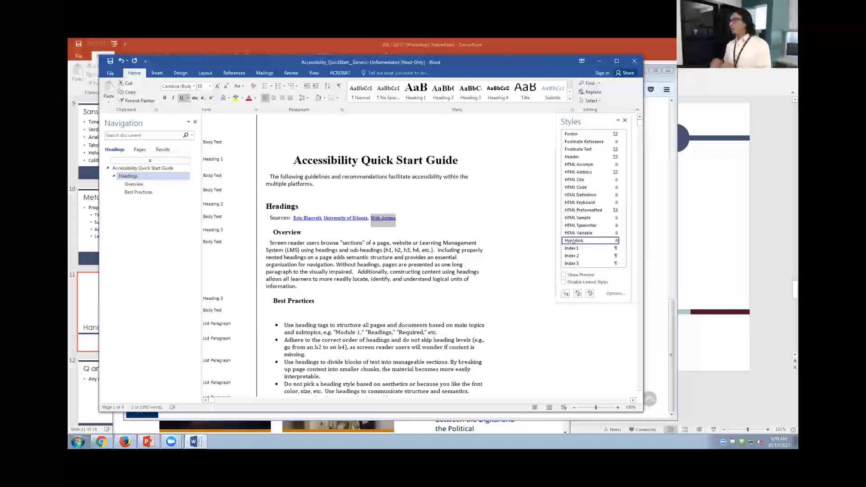
- Apply the Hyperlink style to the "University of Illinois" link and the first link in the Sources line
key("Up")
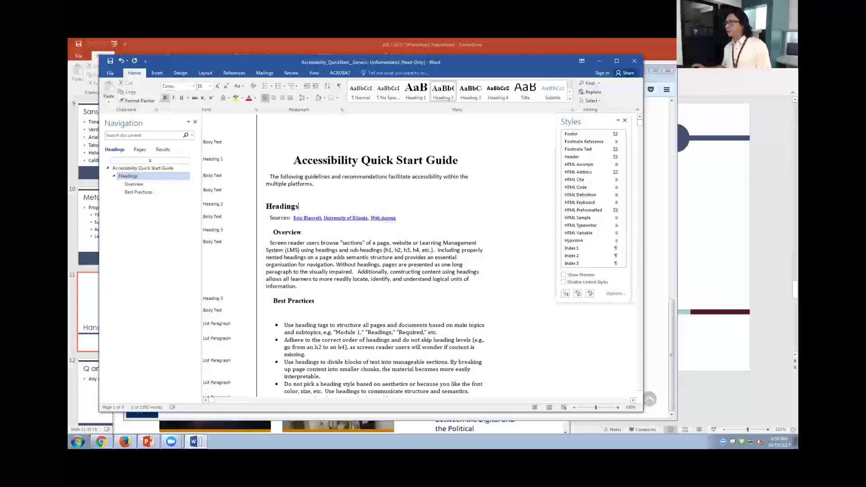
left_click_drag(367, 218, 324, 222)
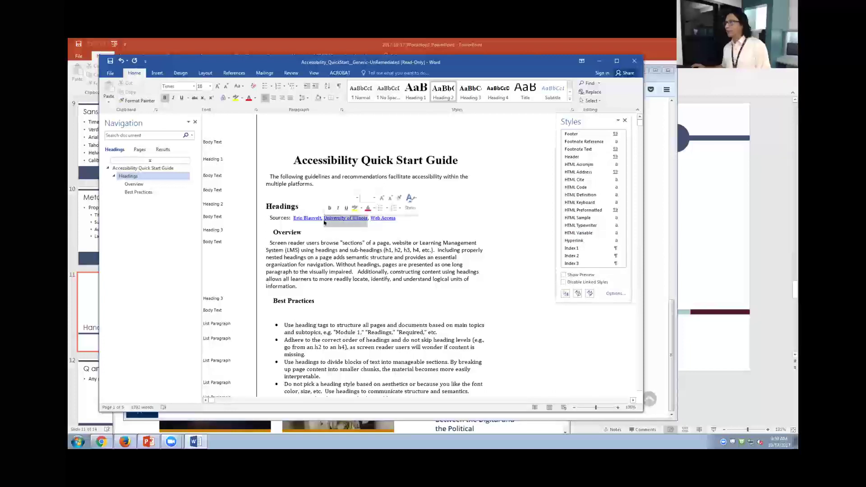
left_click(569, 241)
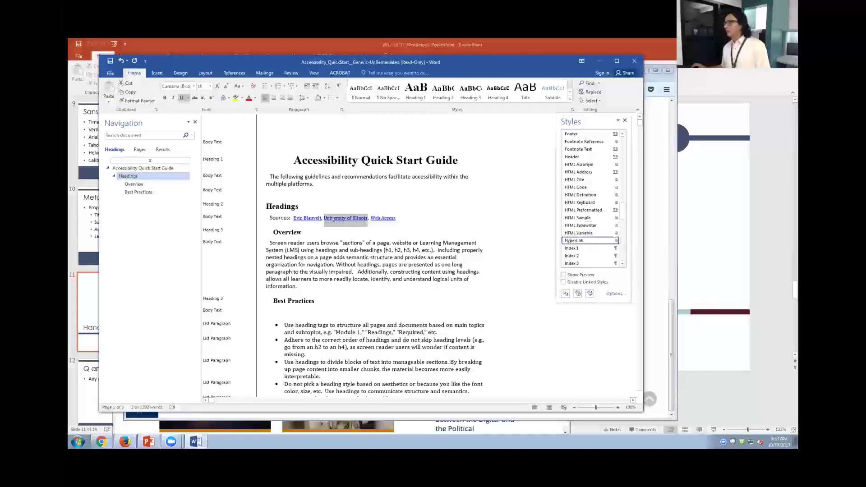
left_click(289, 207)
mouse_move(322, 218)
left_mouse_down()
mouse_move(289, 218)
mouse_move(322, 218)
left_mouse_up()
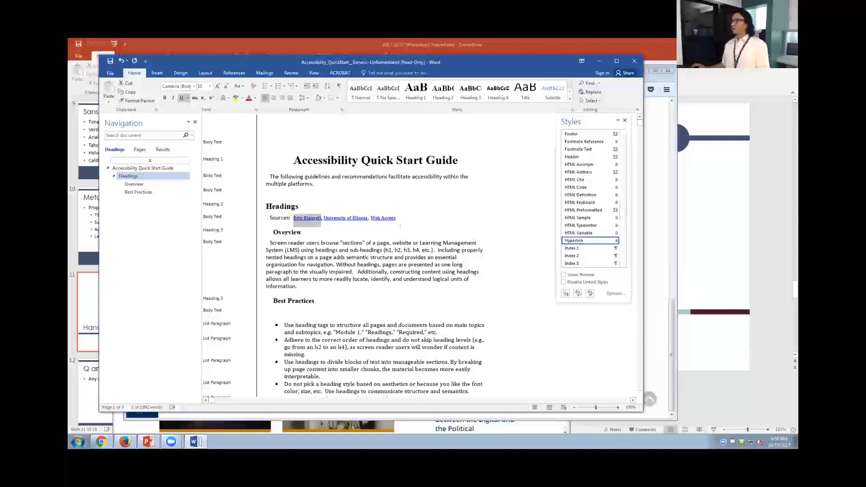
- Remove the empty paragraph between the "Best Practices" heading and its bulleted list in the Headings section
left_click(285, 310)
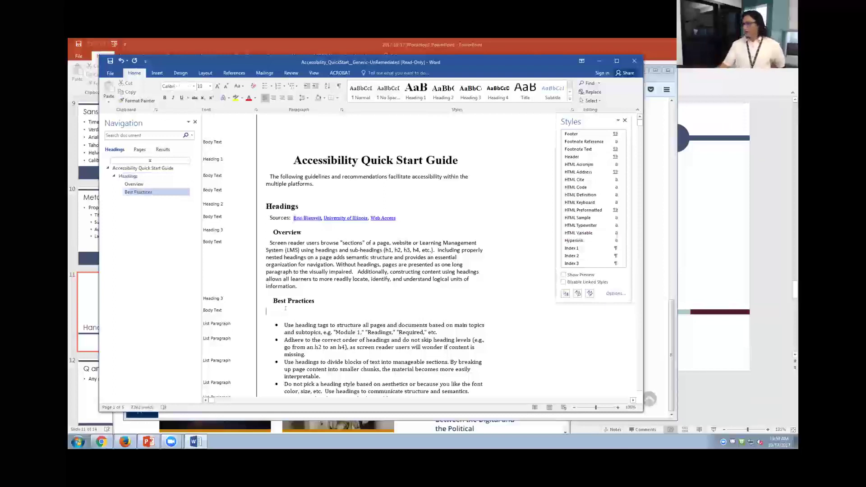
key("BackSpace")
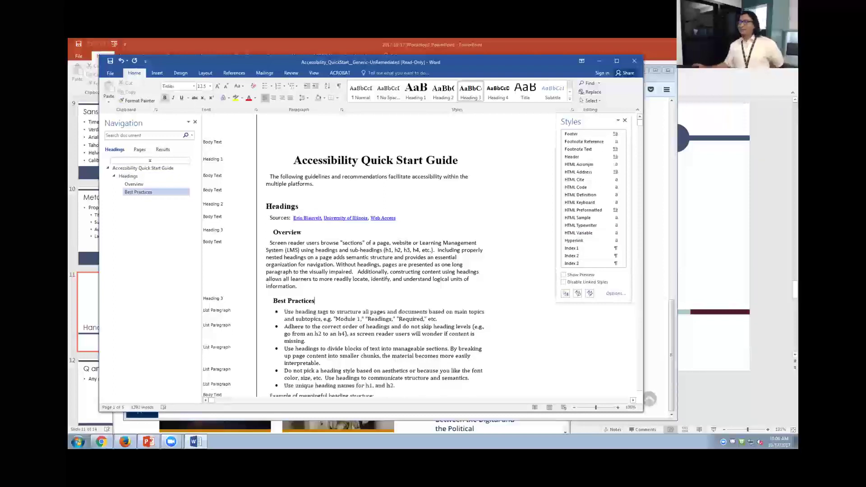
- Take the bullets off the Best Practices list, try numbering on its items, and switch the list back to round bullets
scroll(314, 180, "down", 5)
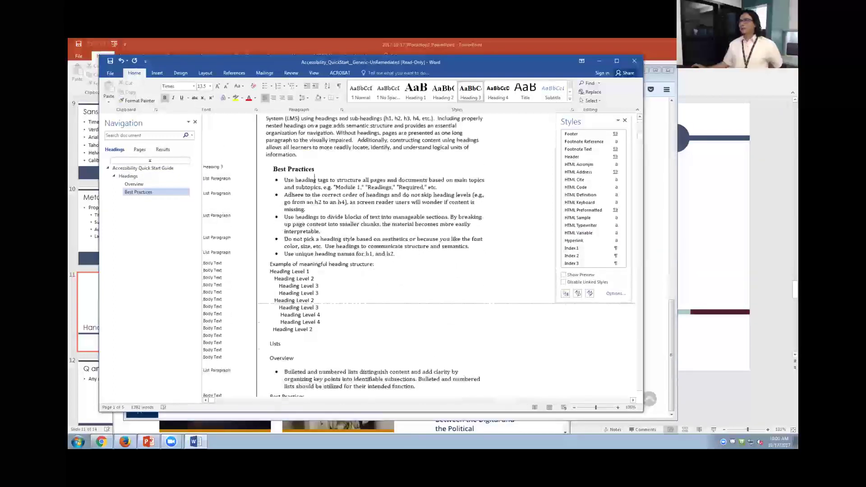
left_click(279, 178)
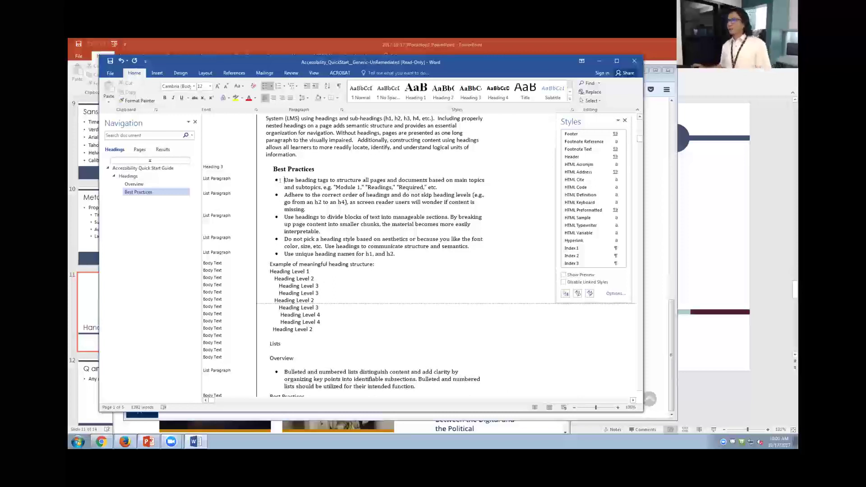
left_click_drag(280, 180, 397, 254)
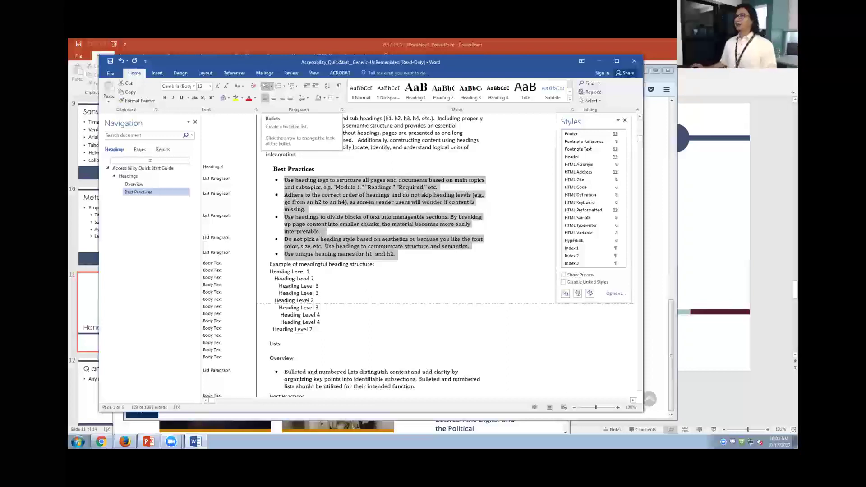
left_click(266, 85)
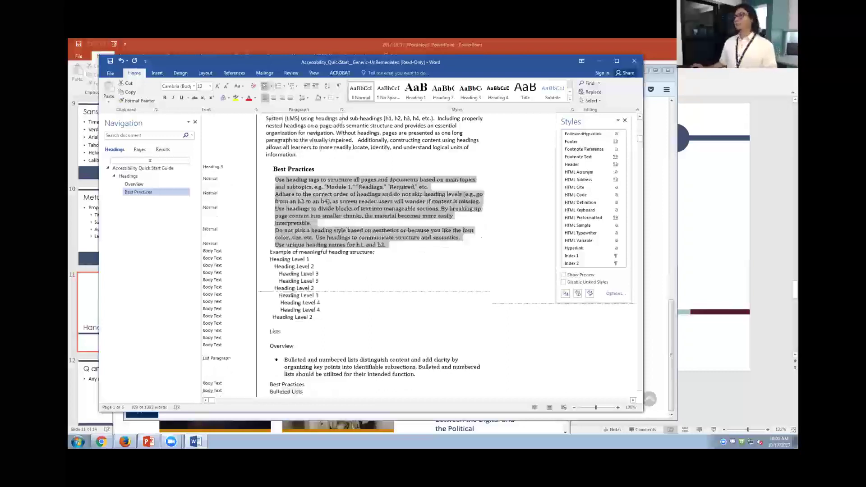
left_click(271, 85)
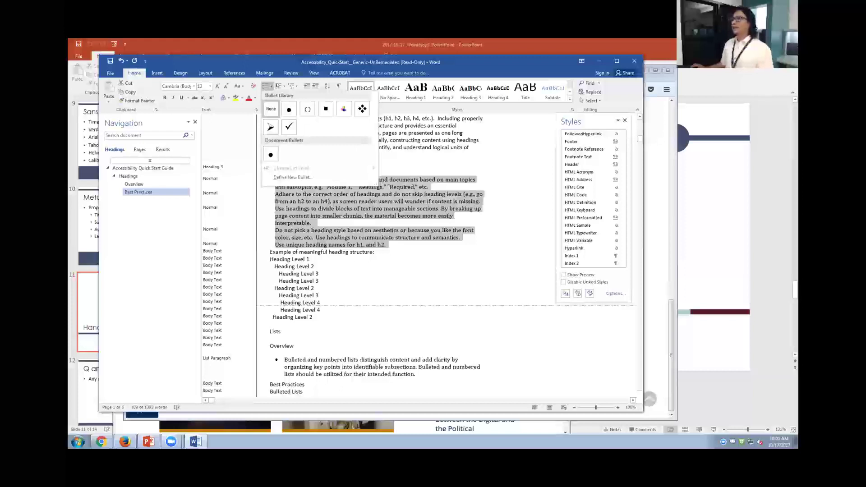
left_click(278, 86)
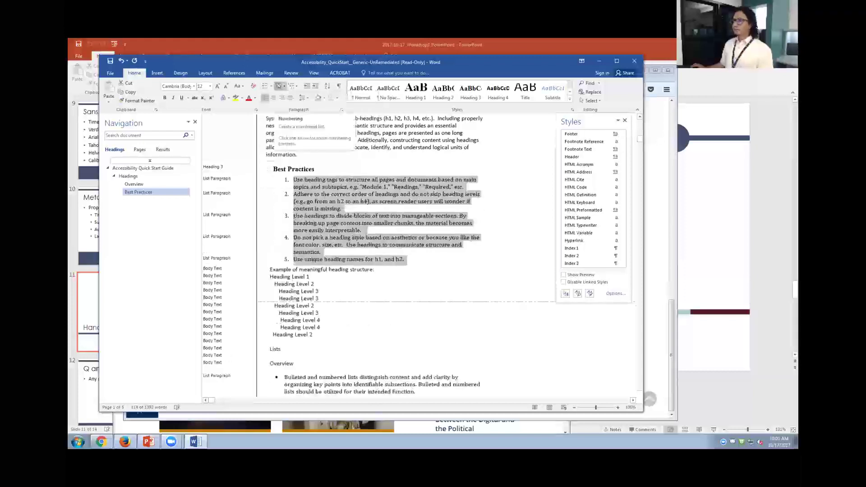
left_click(263, 86)
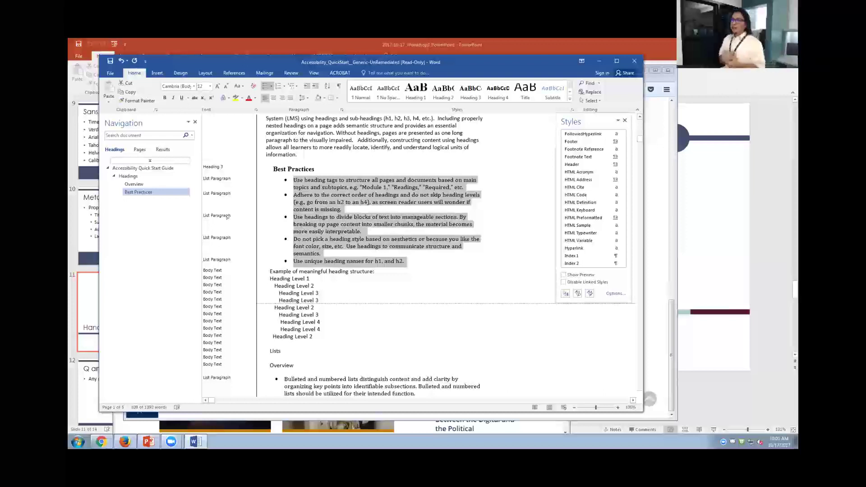
- Demote the "Adhere to the correct order of headings" item to a lettered sub-item of the Best Practices list
left_click(304, 194)
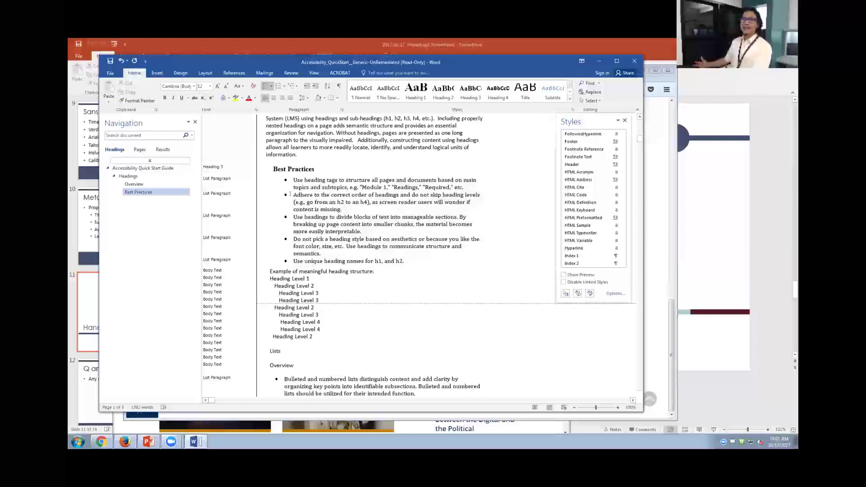
key("Tab")
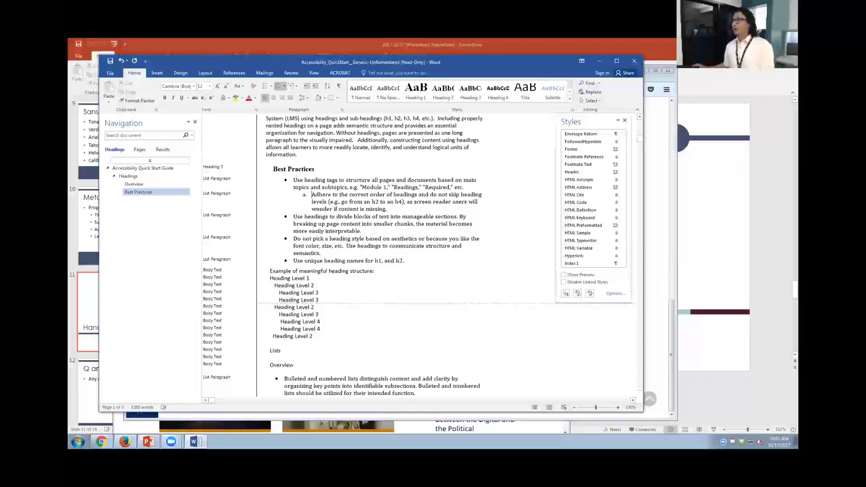
- Apply the List Bullet style to the first Best Practices item and the List Bullet 2 style to the second item
left_click(289, 177)
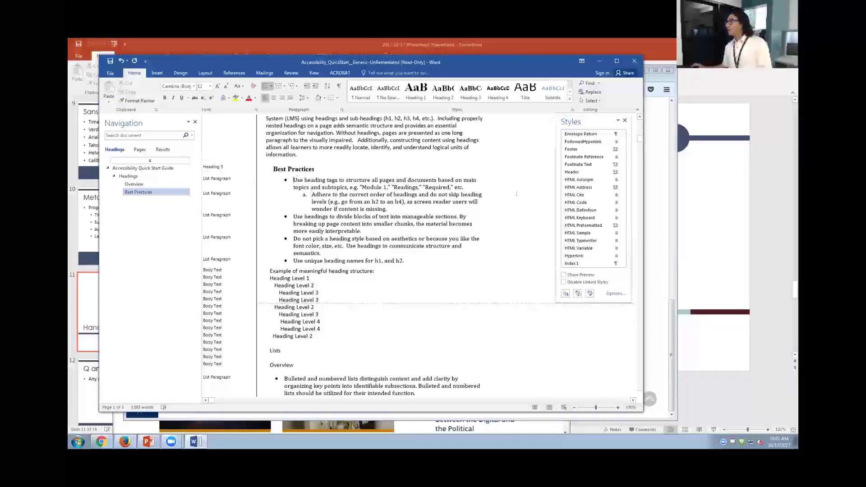
left_click_drag(619, 206, 620, 235)
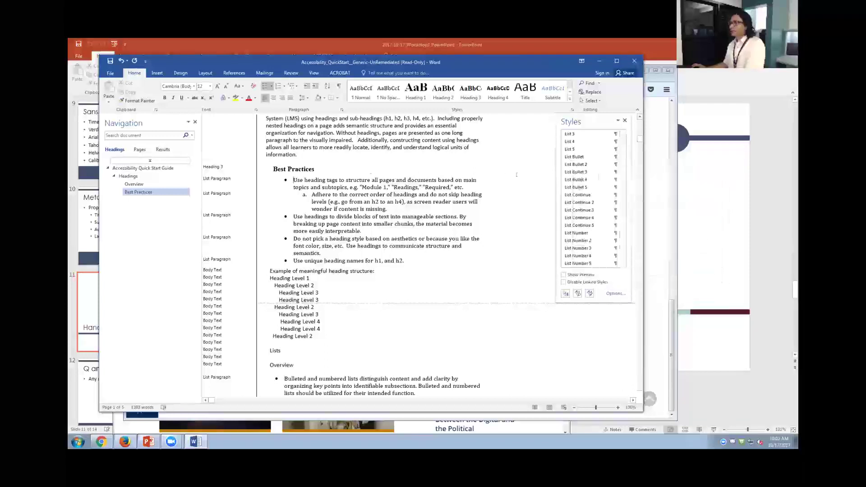
left_click(578, 157)
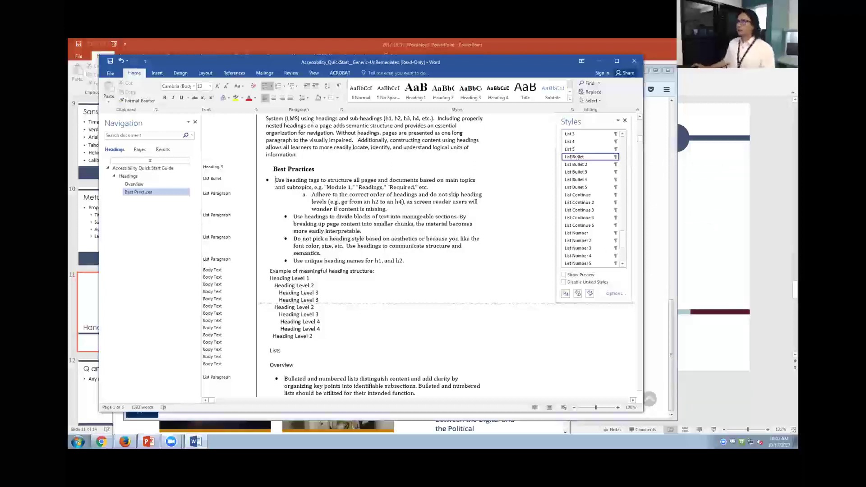
left_click(310, 195)
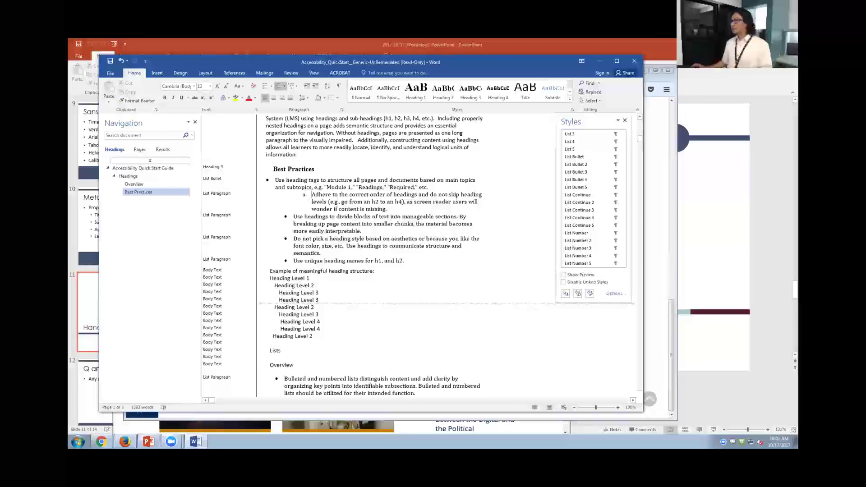
left_click(577, 165)
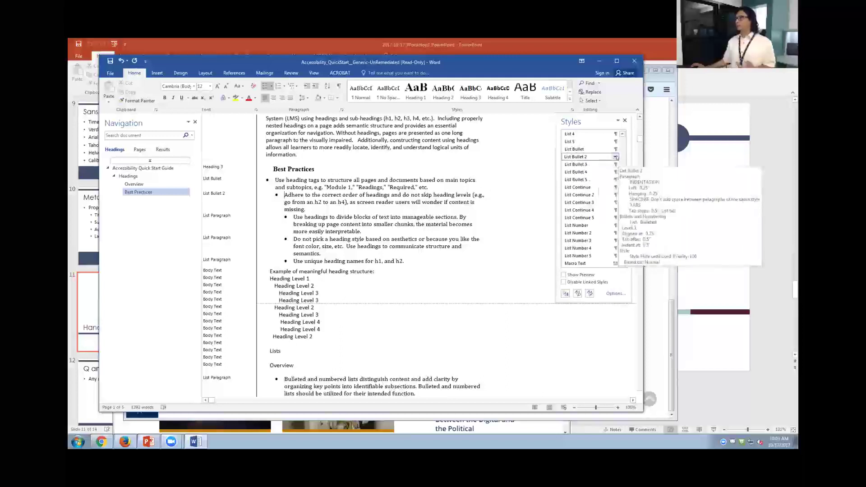
- Modify the List Bullet 2 style to use the check mark from the bullet library
left_click(614, 157)
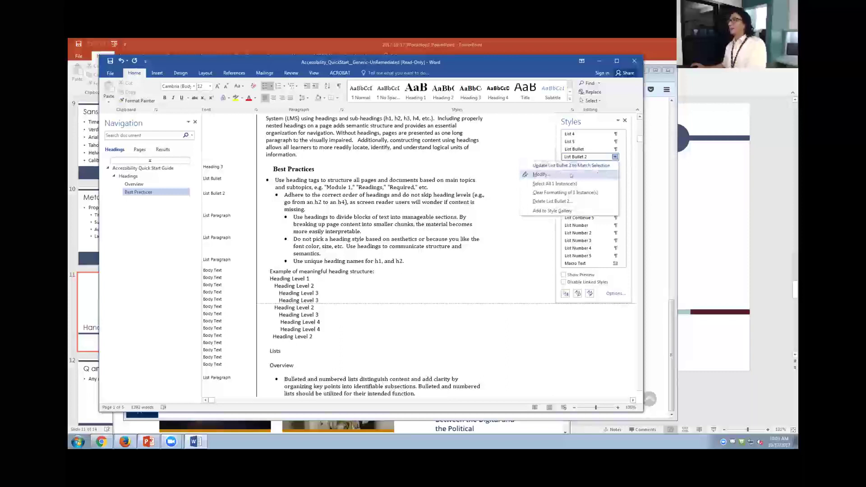
left_click(541, 175)
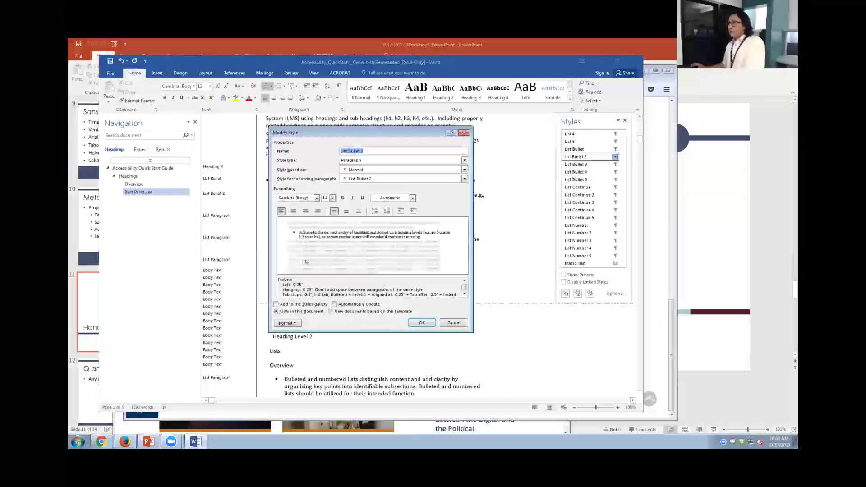
left_click(294, 323)
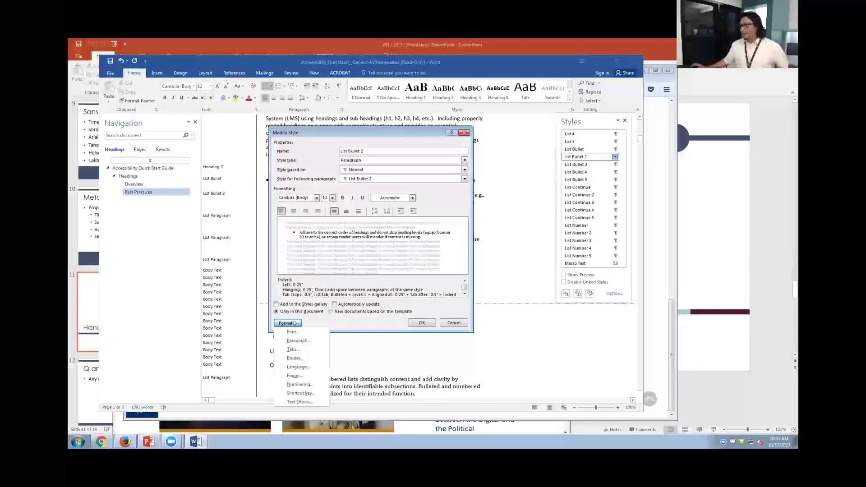
left_click(299, 385)
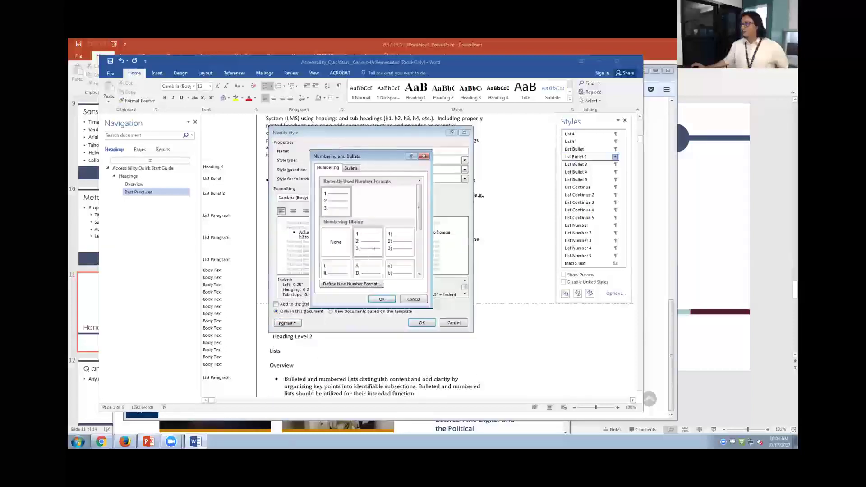
left_click(350, 167)
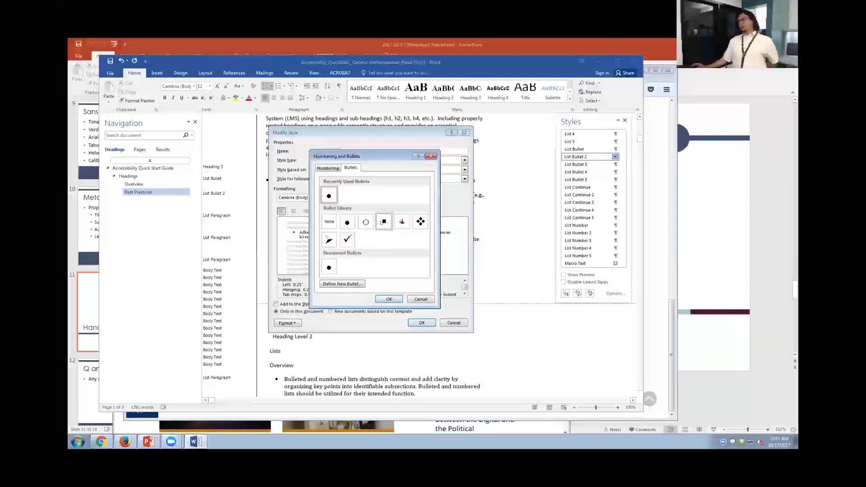
left_click(348, 241)
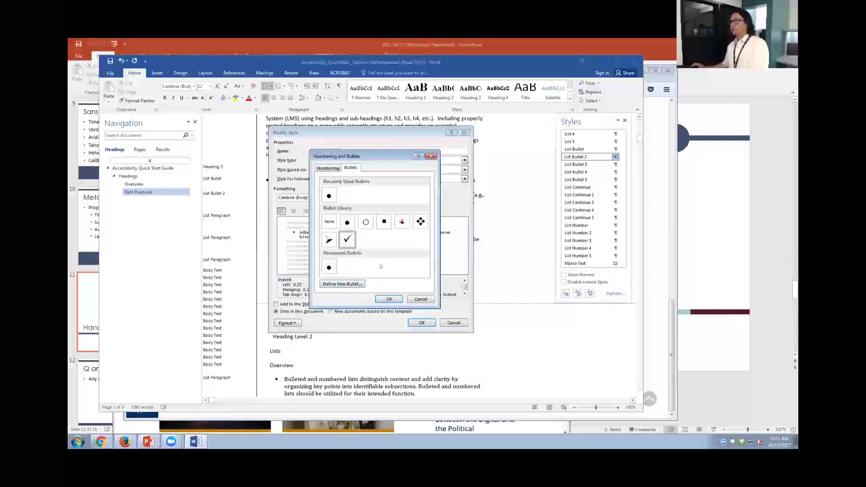
left_click(389, 299)
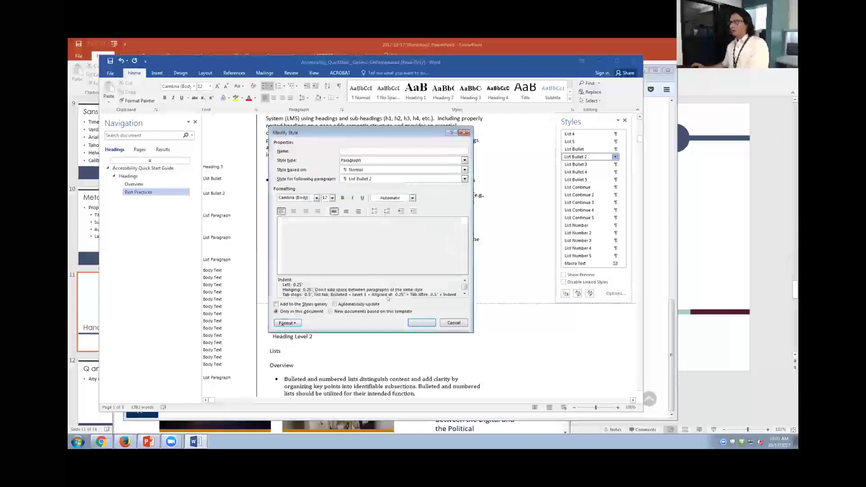
left_click(421, 323)
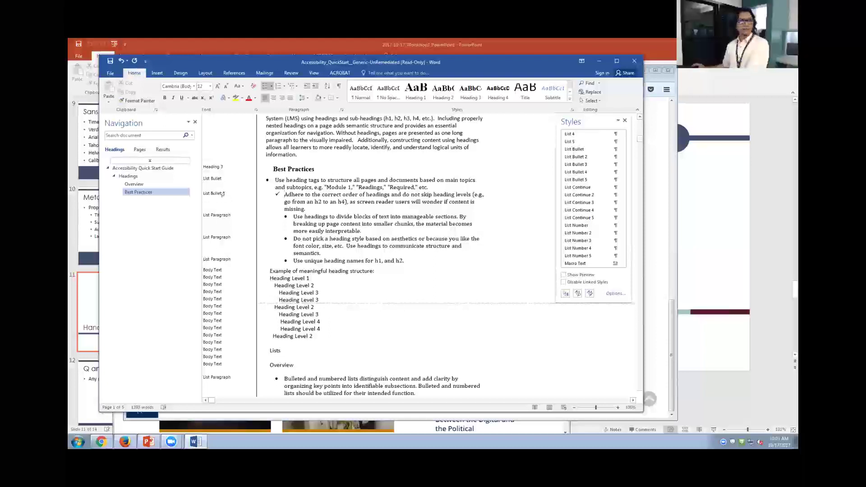
- Select all the items of the Best Practices list in the Headings section
left_click(274, 180)
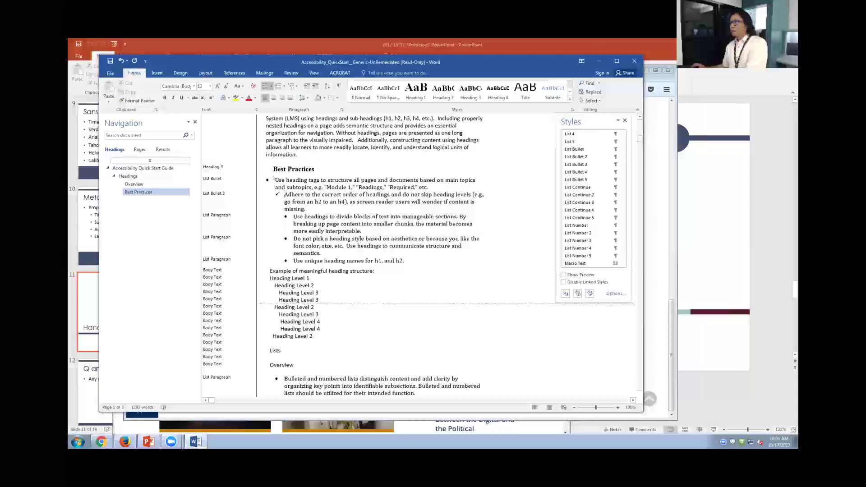
left_click_drag(274, 180, 408, 259)
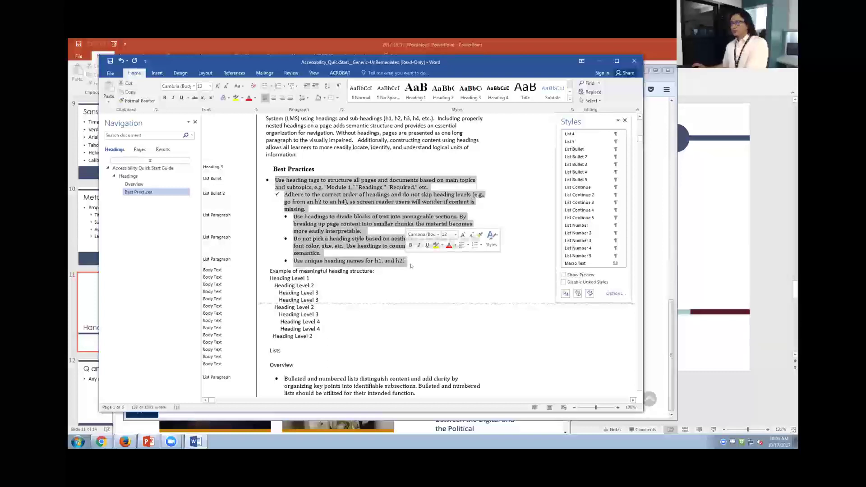